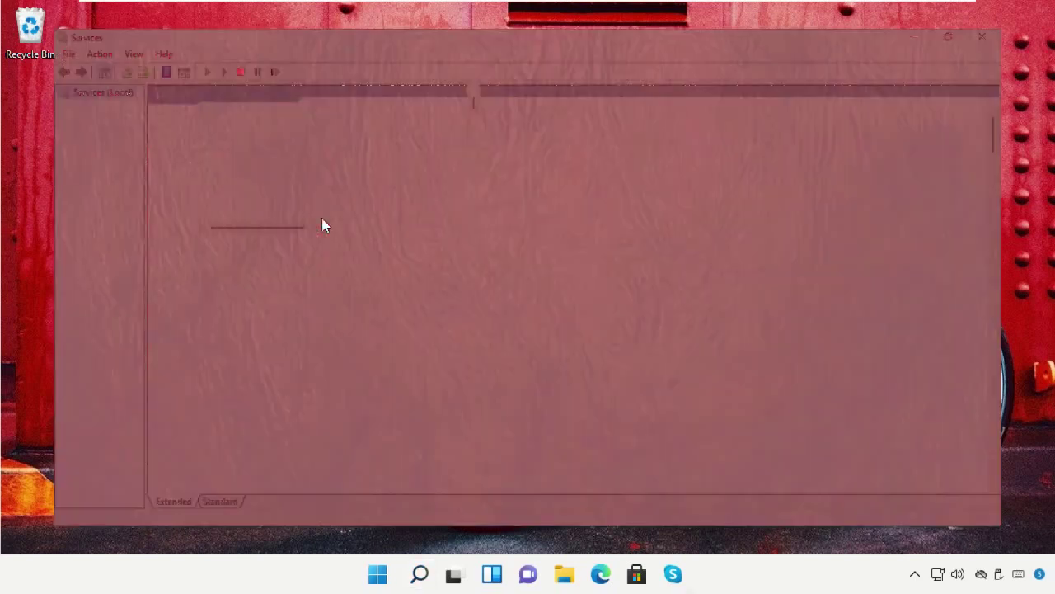
# - Find the Performance Logs & Alerts service in the services list and open its properties
pyautogui.press('p')
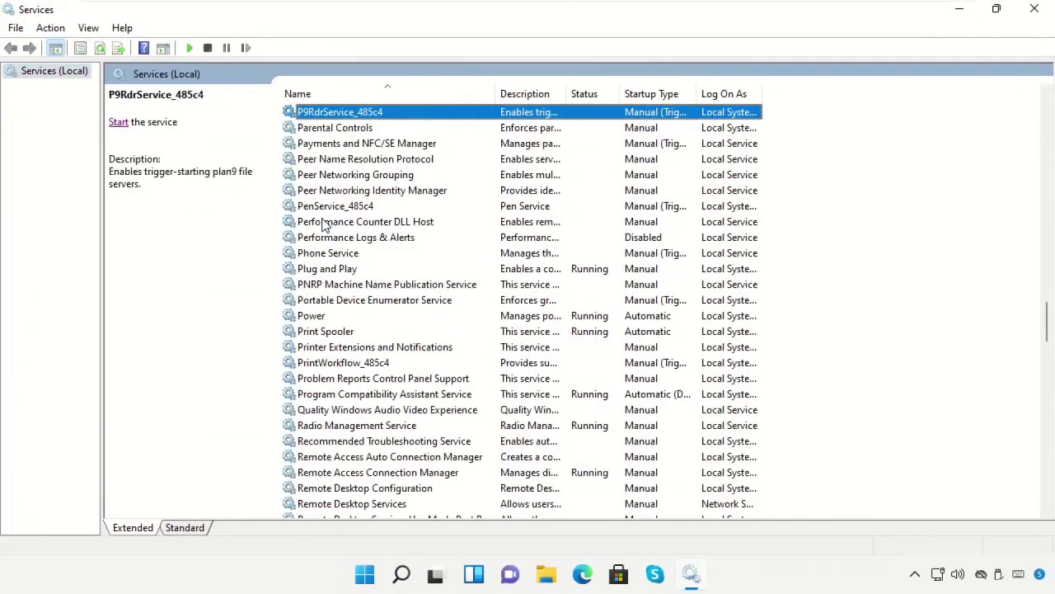
pyautogui.scroll(-5, 325, 248)
pyautogui.click(996, 9)
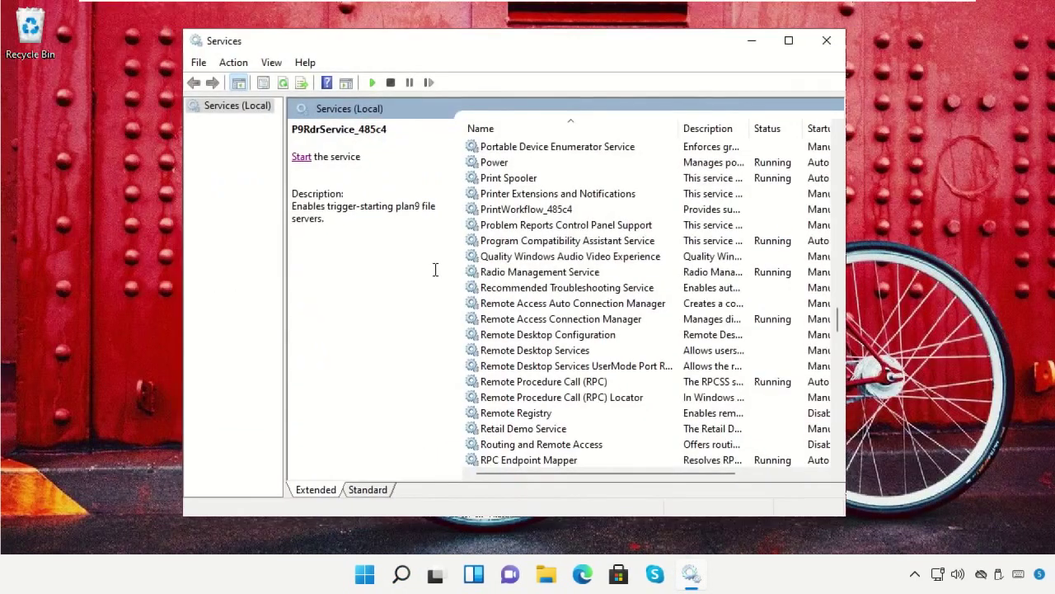
pyautogui.scroll(-7, 532, 275)
pyautogui.scroll(11, 532, 274)
pyautogui.scroll(-7, 532, 275)
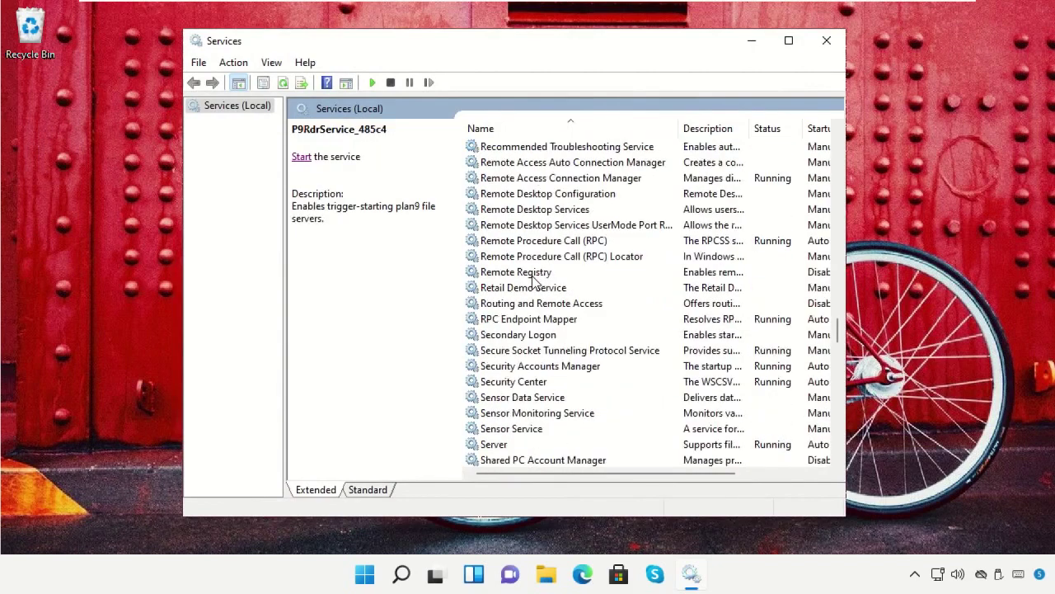
pyautogui.scroll(2, 532, 280)
pyautogui.scroll(4, 532, 282)
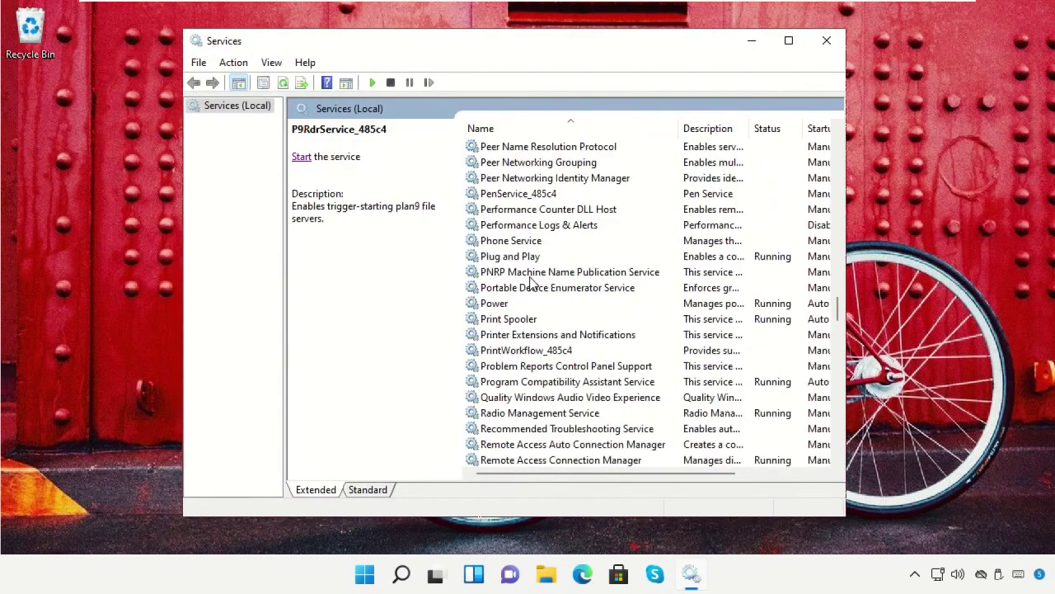
pyautogui.scroll(2, 531, 282)
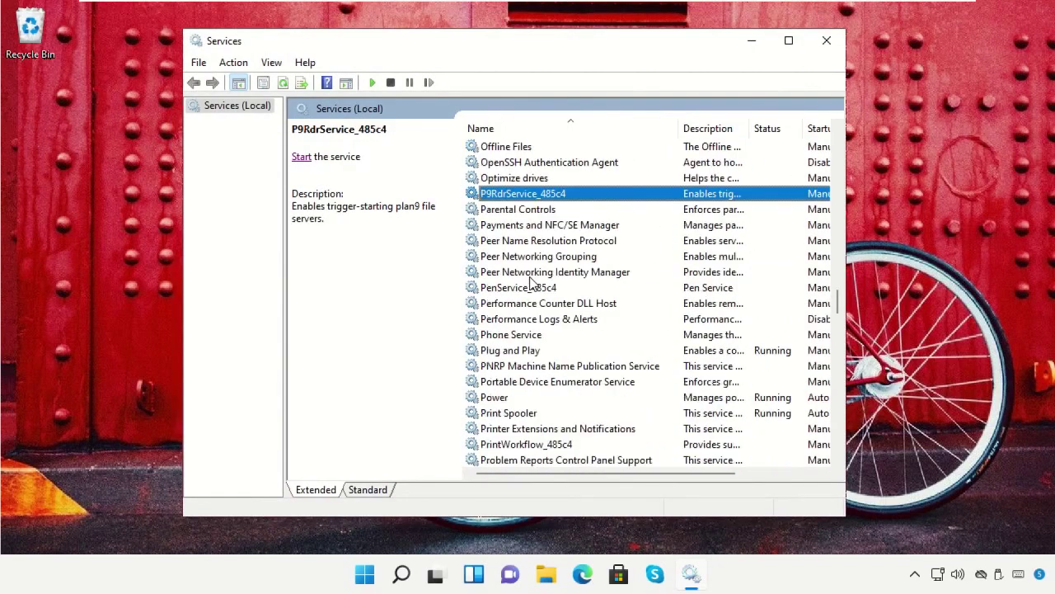
pyautogui.click(533, 320)
pyautogui.rightClick(533, 322)
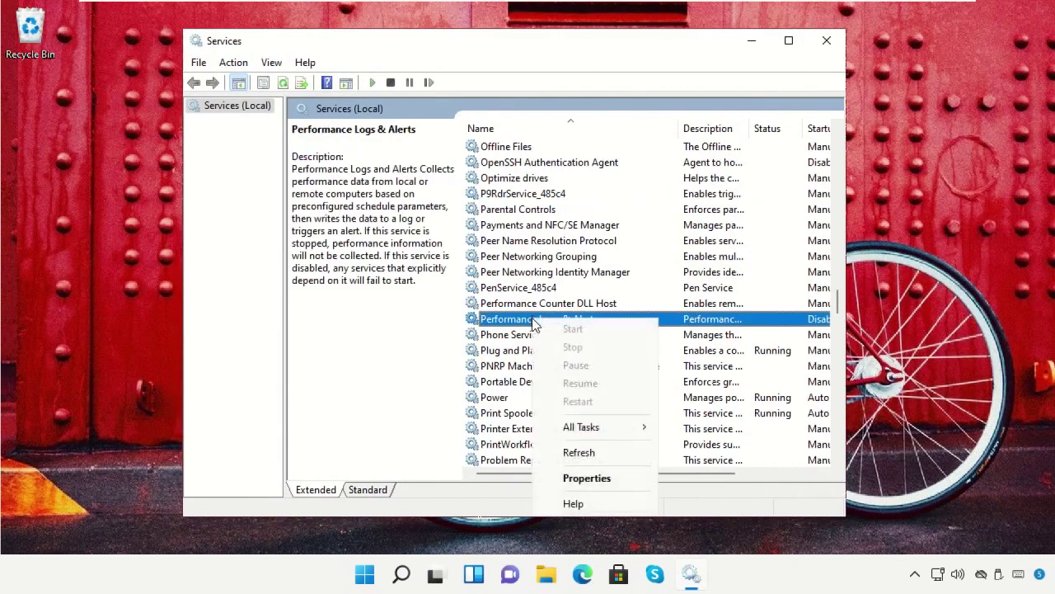
pyautogui.click(581, 479)
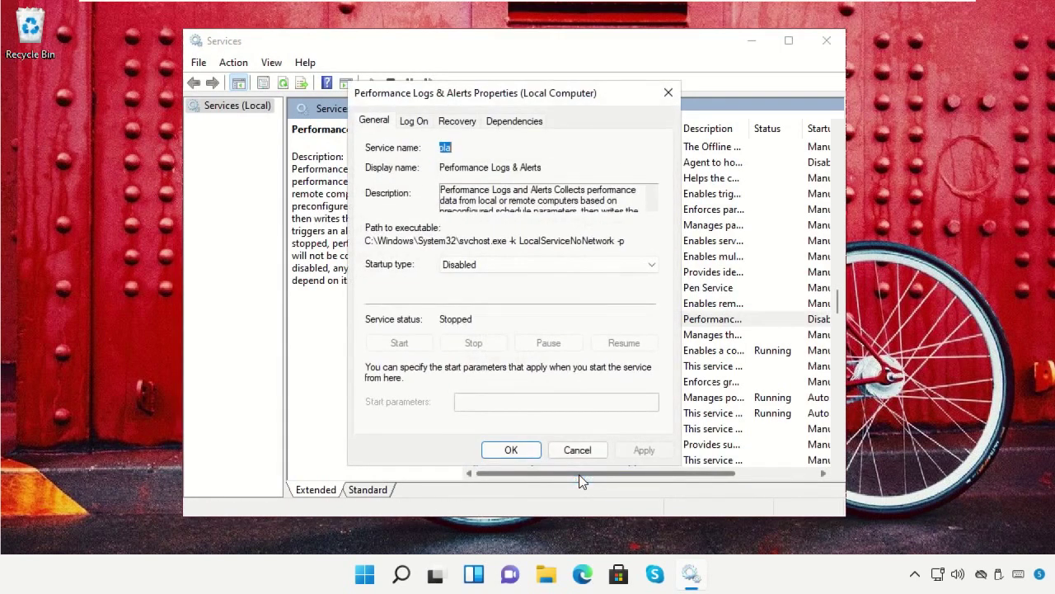
# - Set the Performance Logs & Alerts startup type to Automatic, start the service and close the Services window
pyautogui.click(528, 268)
pyautogui.click(524, 292)
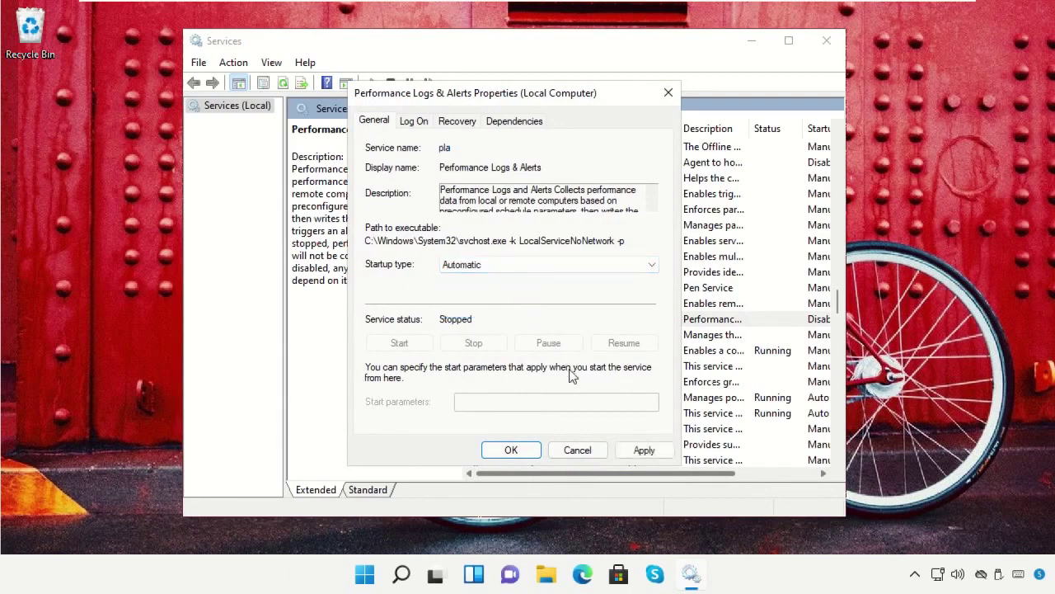
pyautogui.click(640, 449)
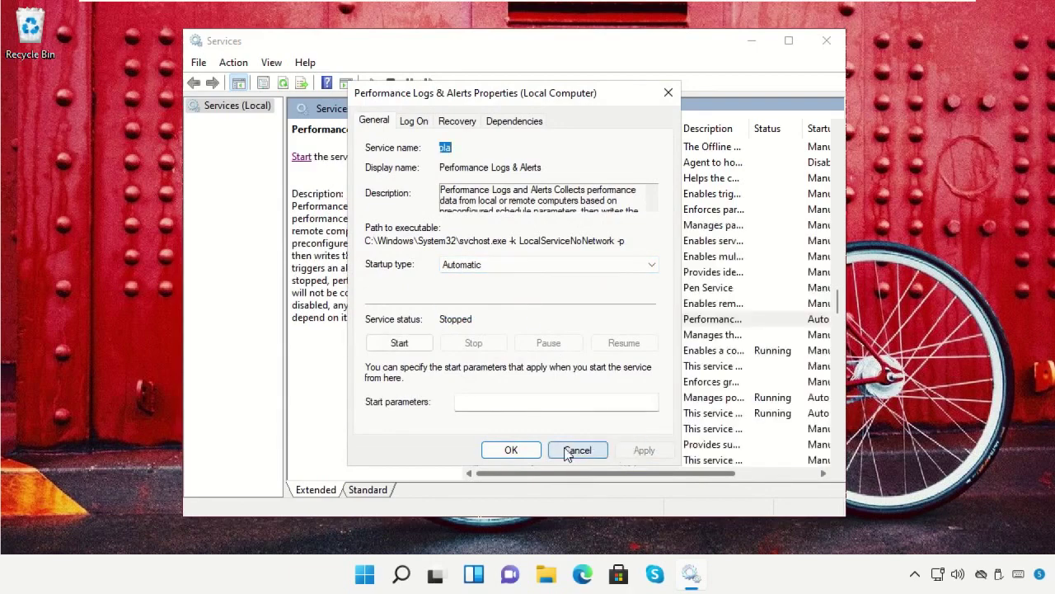
pyautogui.click(526, 450)
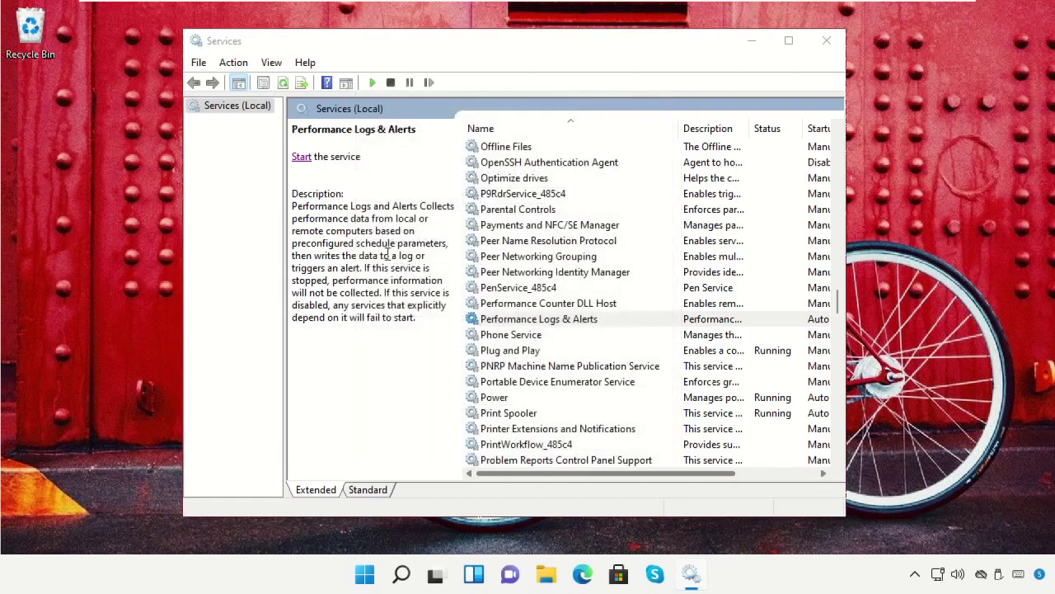
pyautogui.click(302, 160)
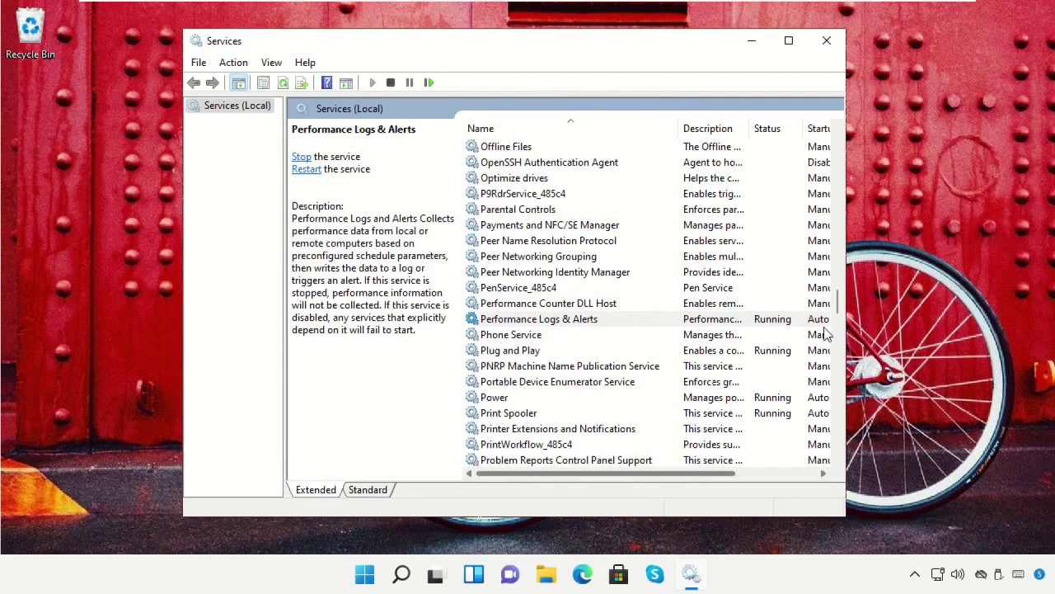
pyautogui.click(826, 40)
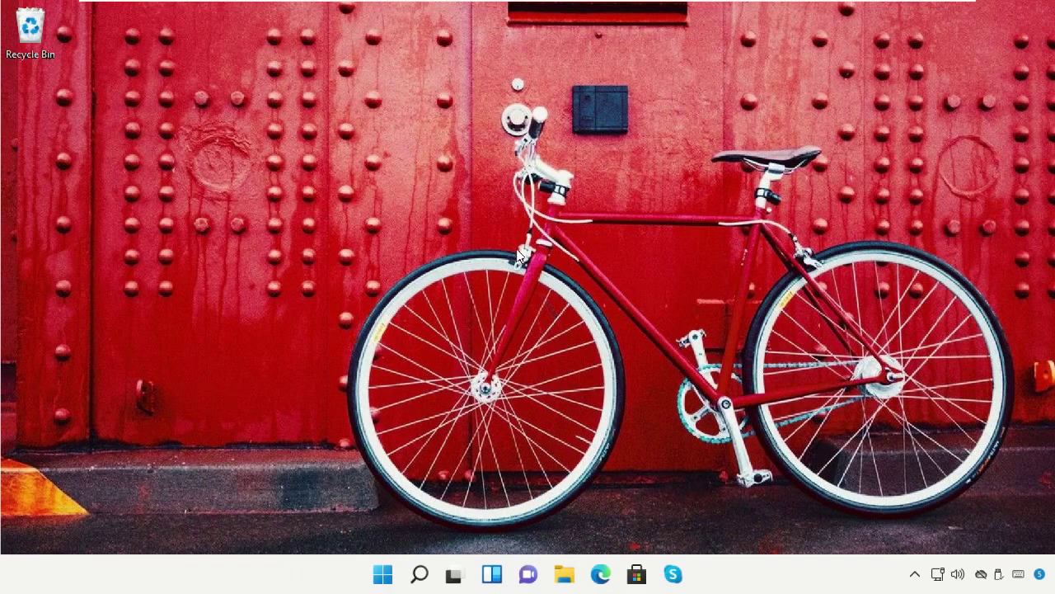
# - Search Windows for "chrome" and launch Google Chrome
pyautogui.click(420, 573)
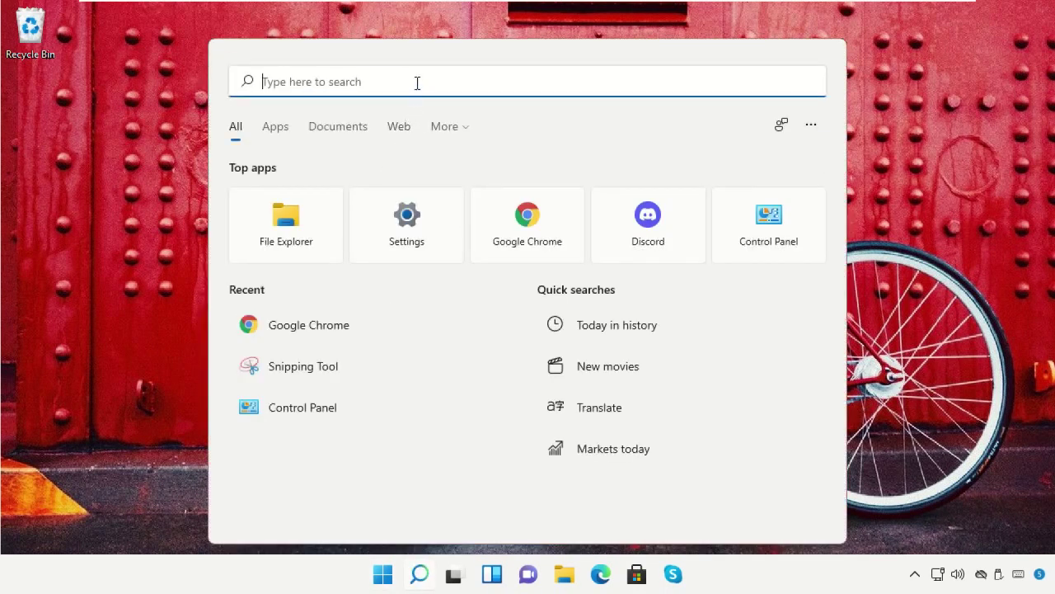
pyautogui.write('chrome')
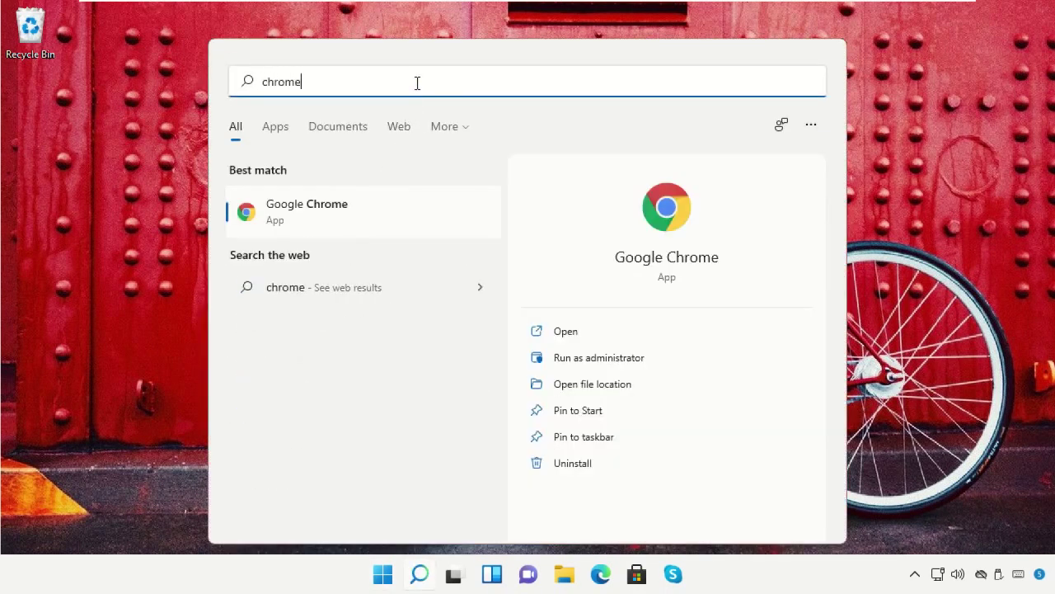
pyautogui.click(356, 227)
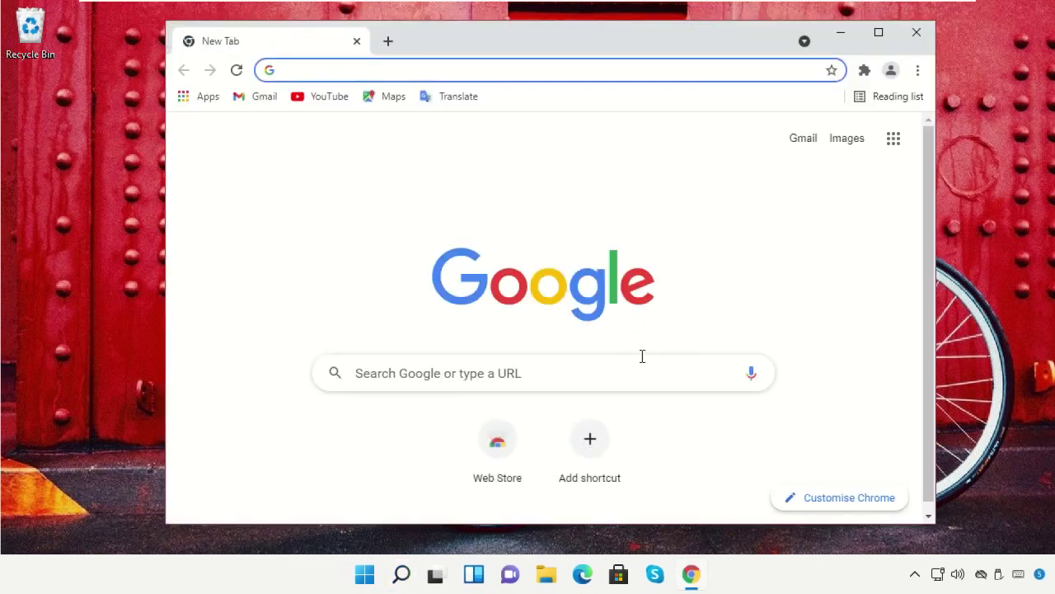
# - Search Google for "obs studio" and open the official OBS Studio website at obsproject.com
pyautogui.click(631, 370)
pyautogui.write('obs studio')
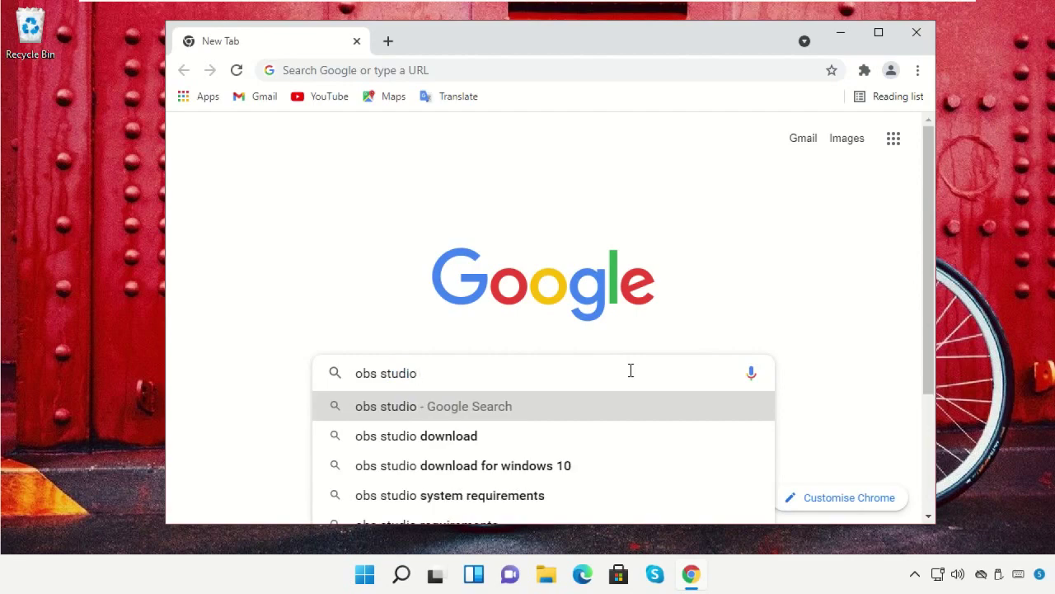
pyautogui.press('Return')
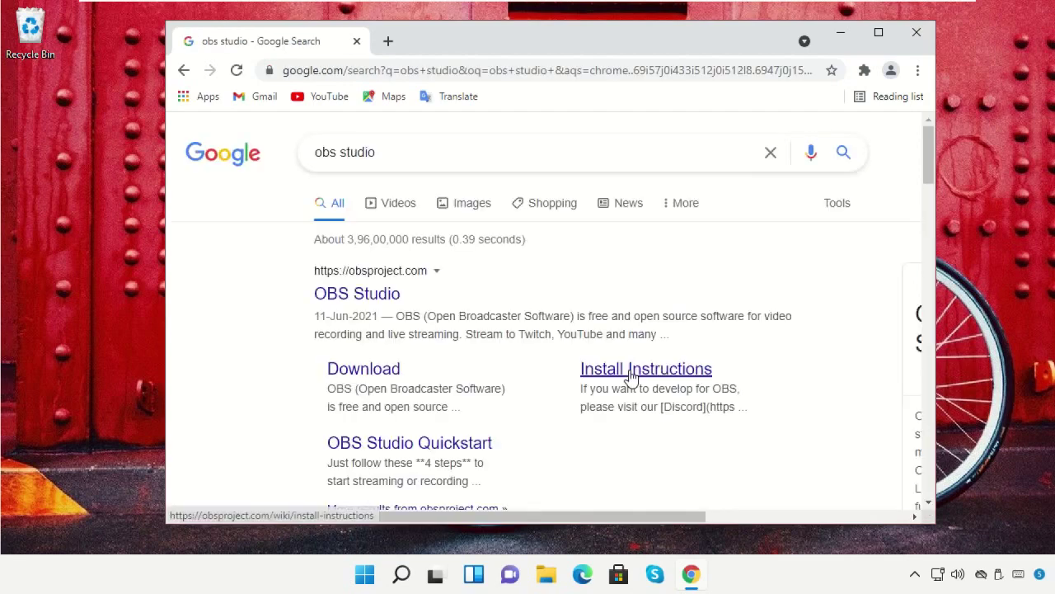
pyautogui.click(366, 295)
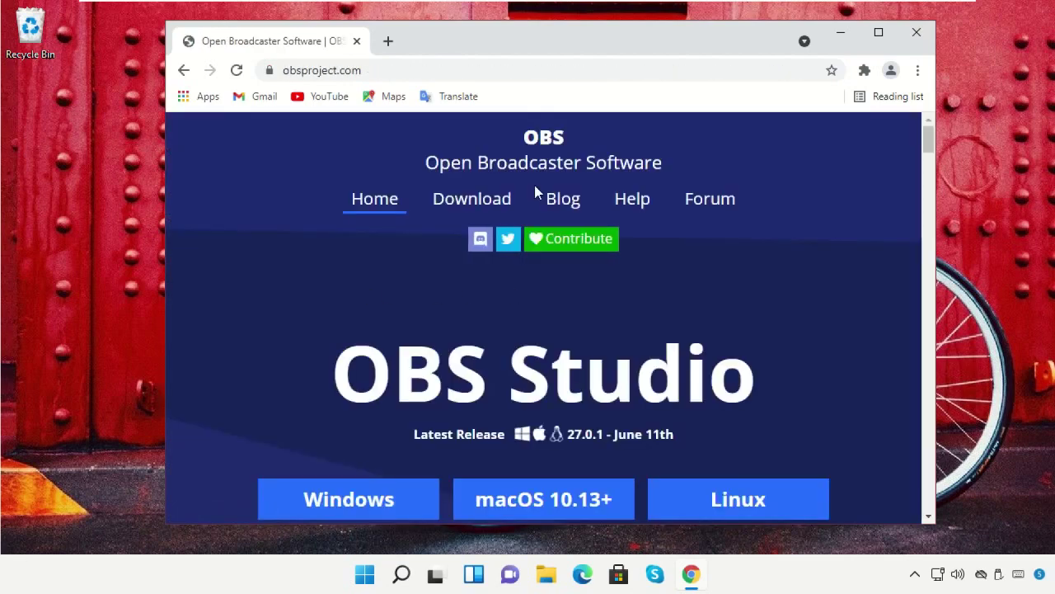
# - Download the Windows installer of OBS Studio from its home page
pyautogui.scroll(-1, 556, 255)
pyautogui.scroll(-1, 555, 255)
pyautogui.click(359, 342)
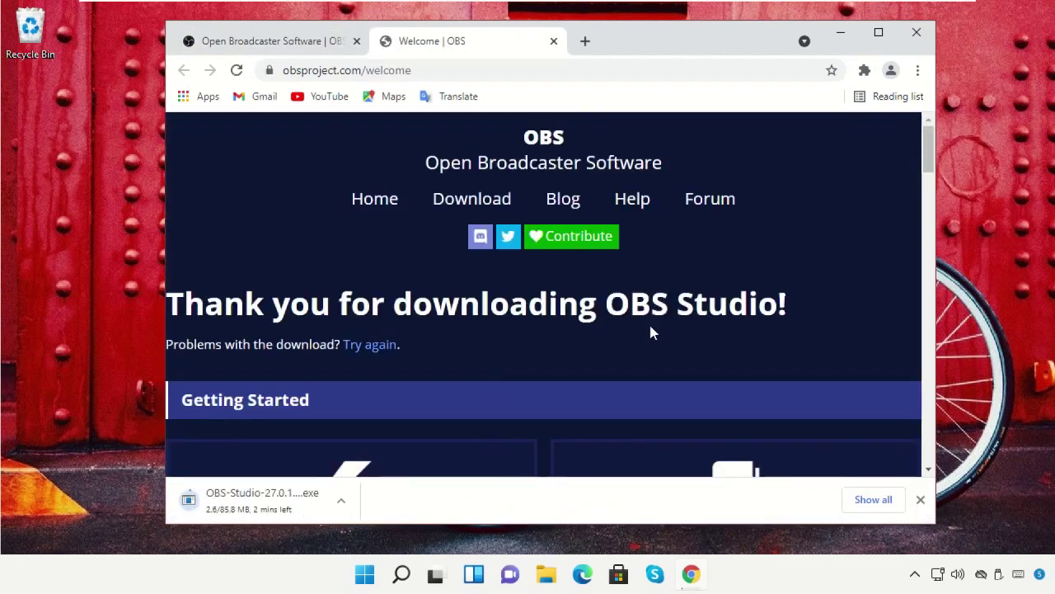
# - Show the downloaded OBS-Studio-27.0.1-Full-Installer-x64 file in its folder and run it
pyautogui.click(918, 70)
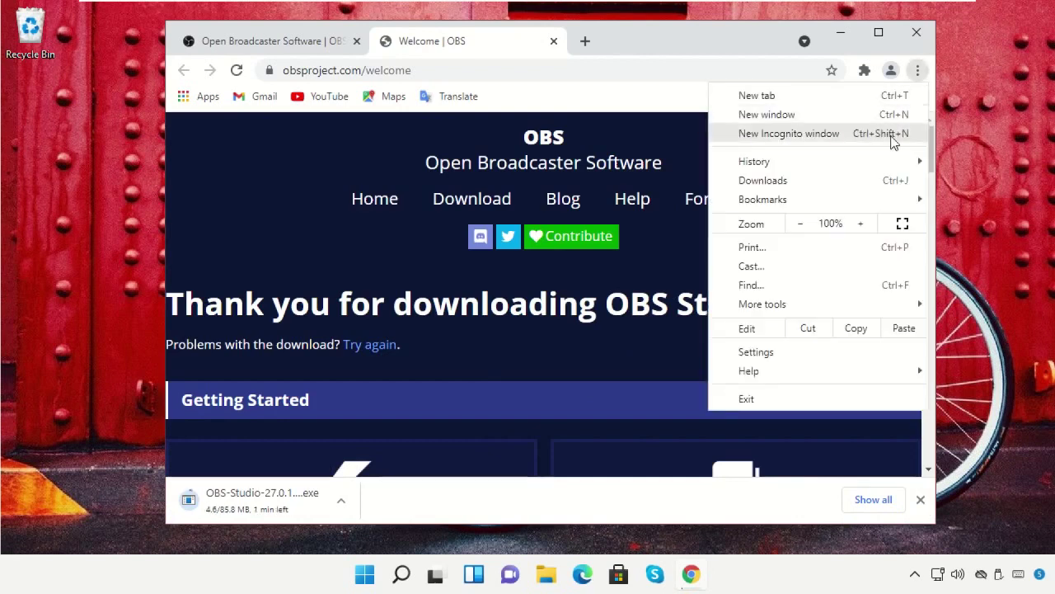
pyautogui.click(863, 176)
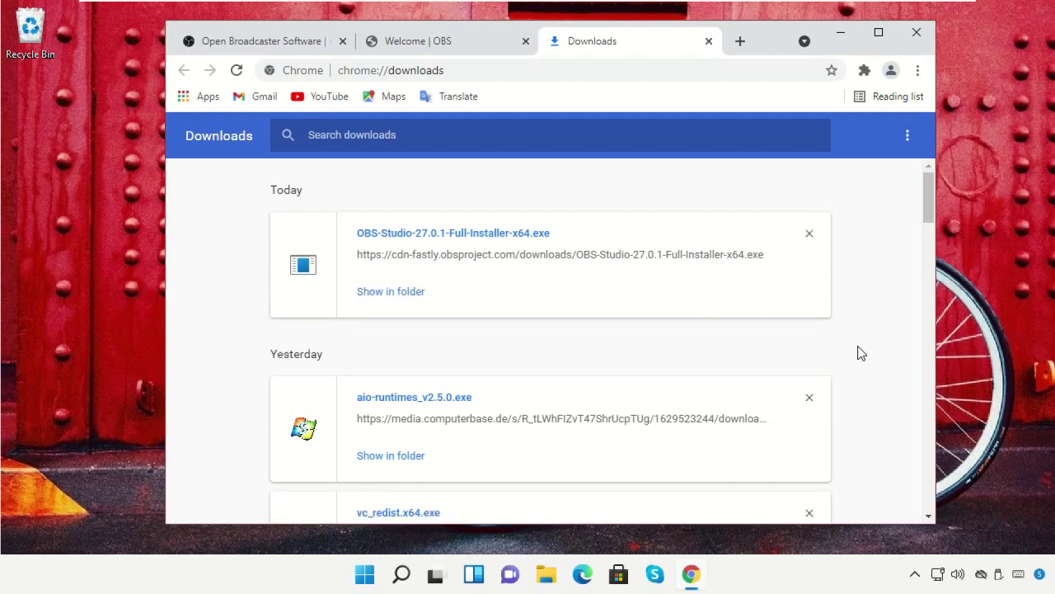
pyautogui.click(394, 291)
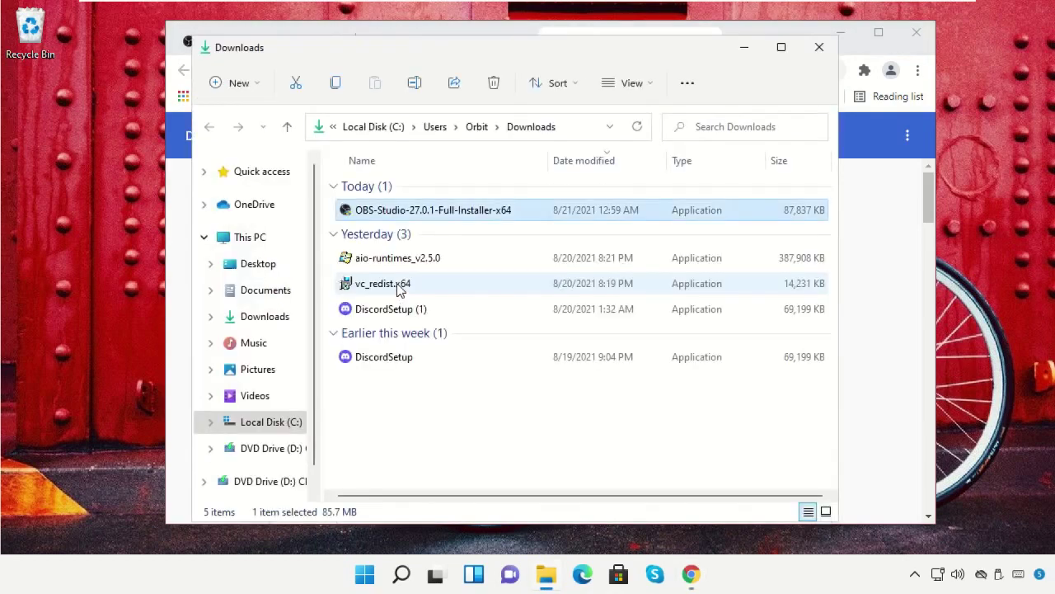
pyautogui.doubleClick(402, 213)
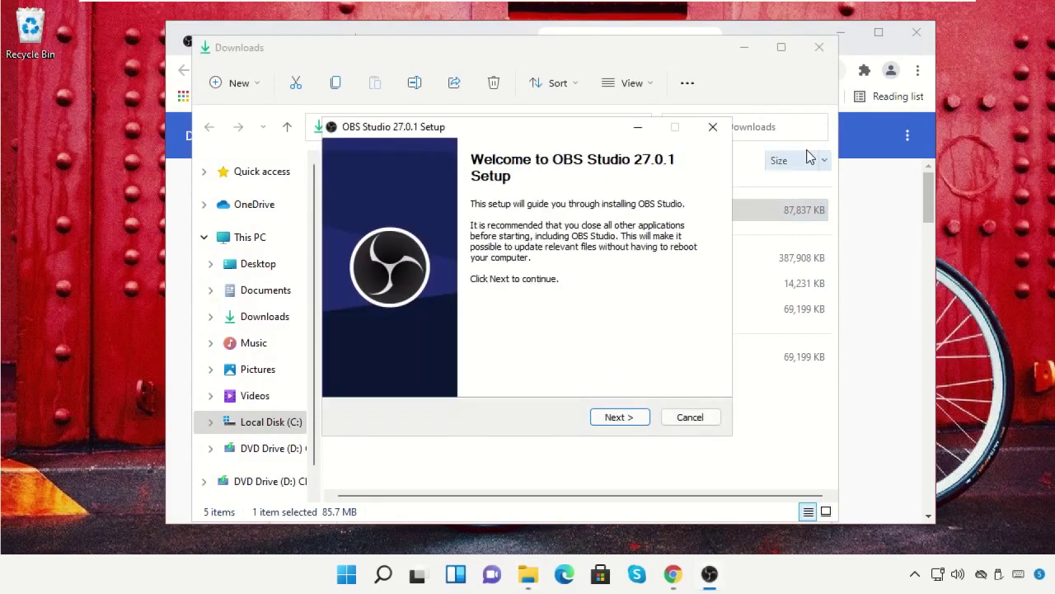
# - Close the Downloads folder and Google Chrome, and move the OBS Studio setup window slightly higher on the desktop
pyautogui.click(819, 47)
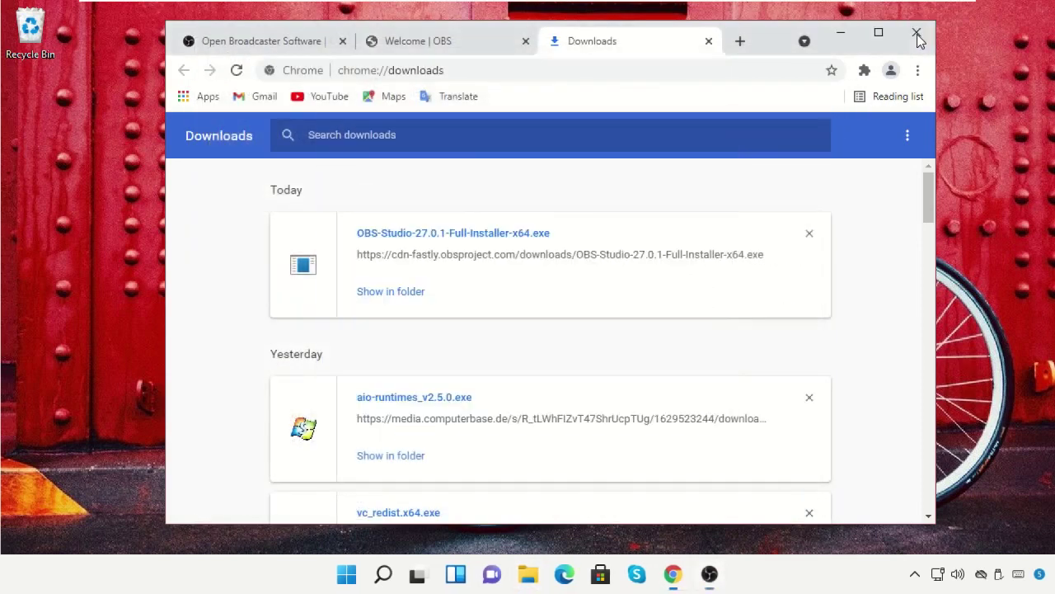
pyautogui.click(916, 32)
pyautogui.moveTo(591, 132); pyautogui.dragTo(583, 92)
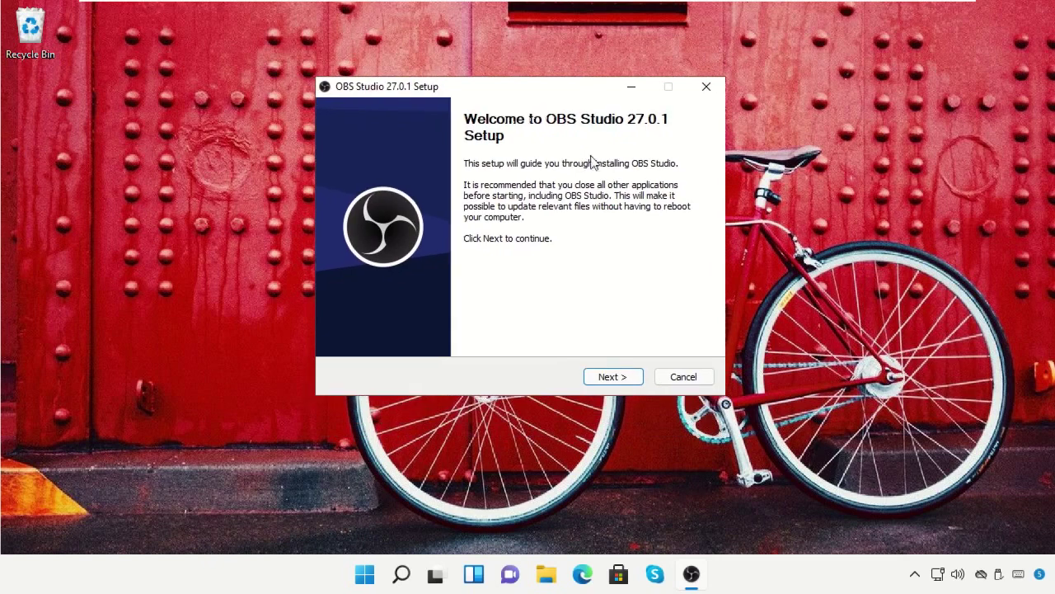
# - Install OBS Studio 27.0.1 in C:\Program Files\obs-studio and finish the setup with the launch option enabled
pyautogui.click(612, 377)
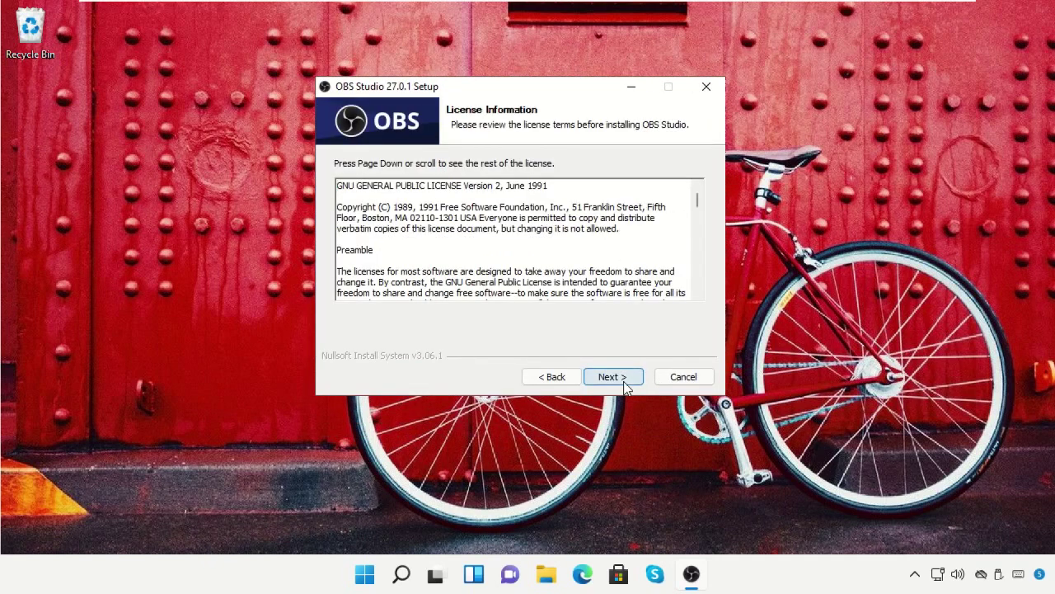
pyautogui.click(624, 381)
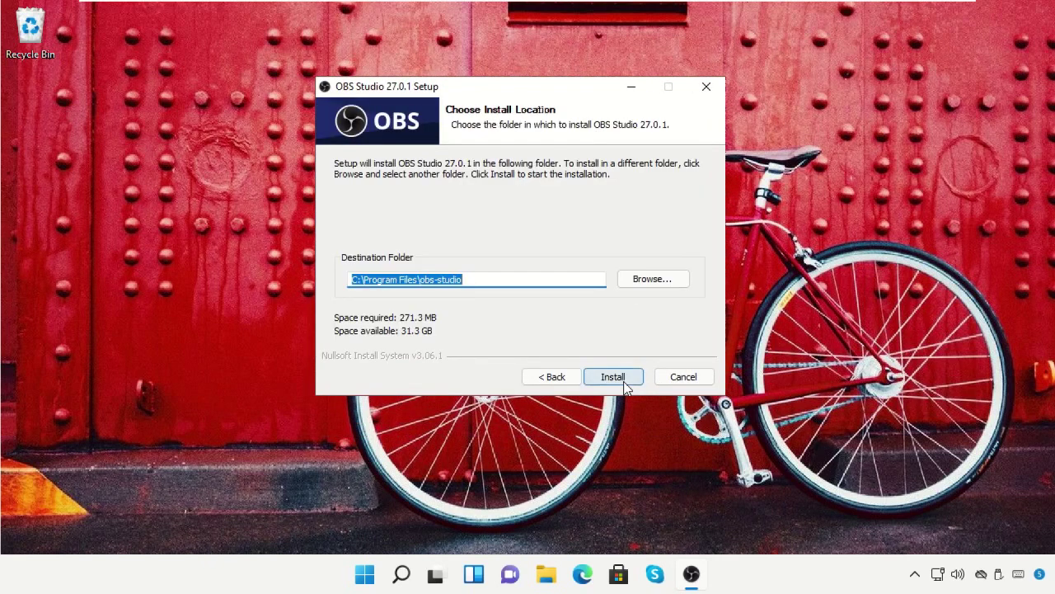
pyautogui.click(624, 382)
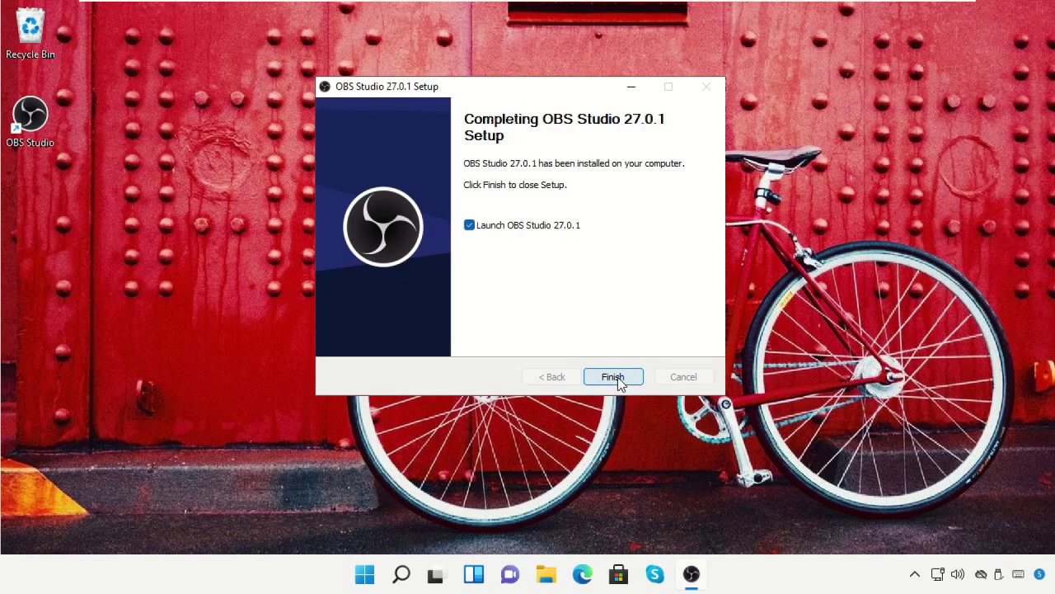
pyautogui.click(617, 377)
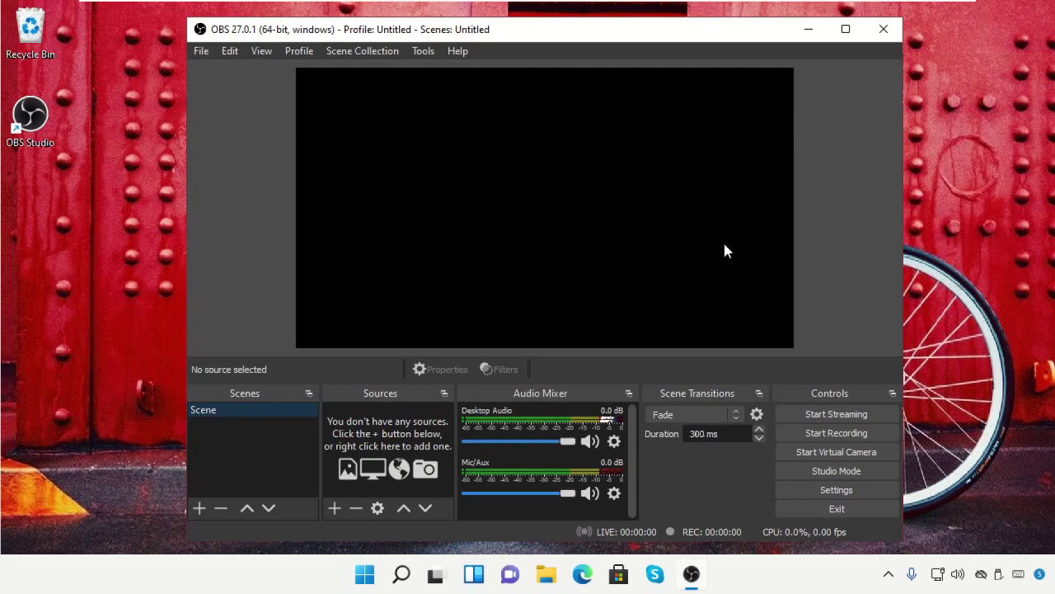
# - Add a new Display Capture source, keeping the Automatic capture method and Display 1 as the primary monitor
pyautogui.rightClick(399, 410)
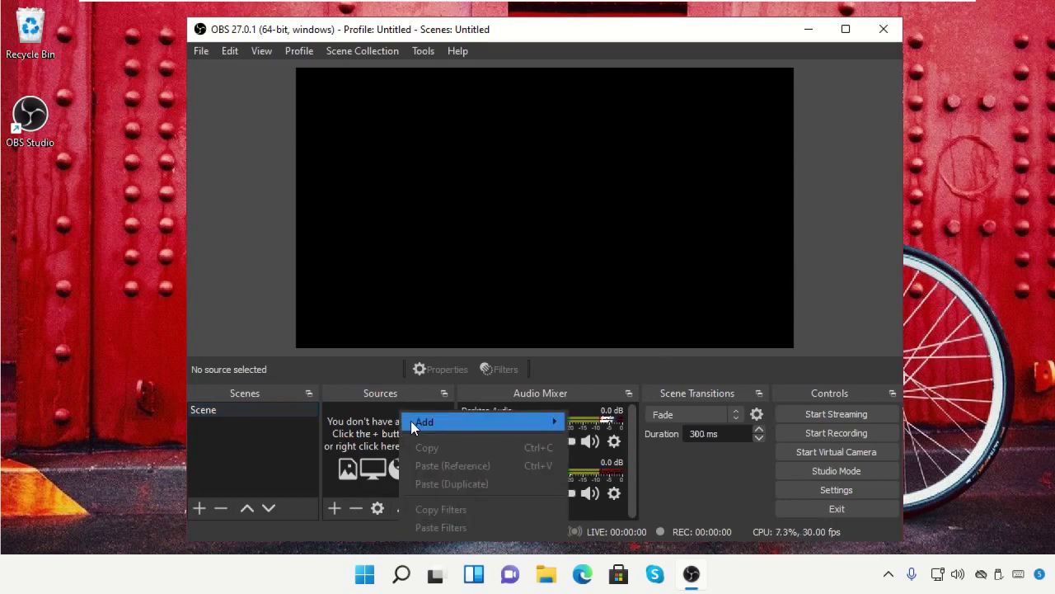
pyautogui.moveTo(411, 421)
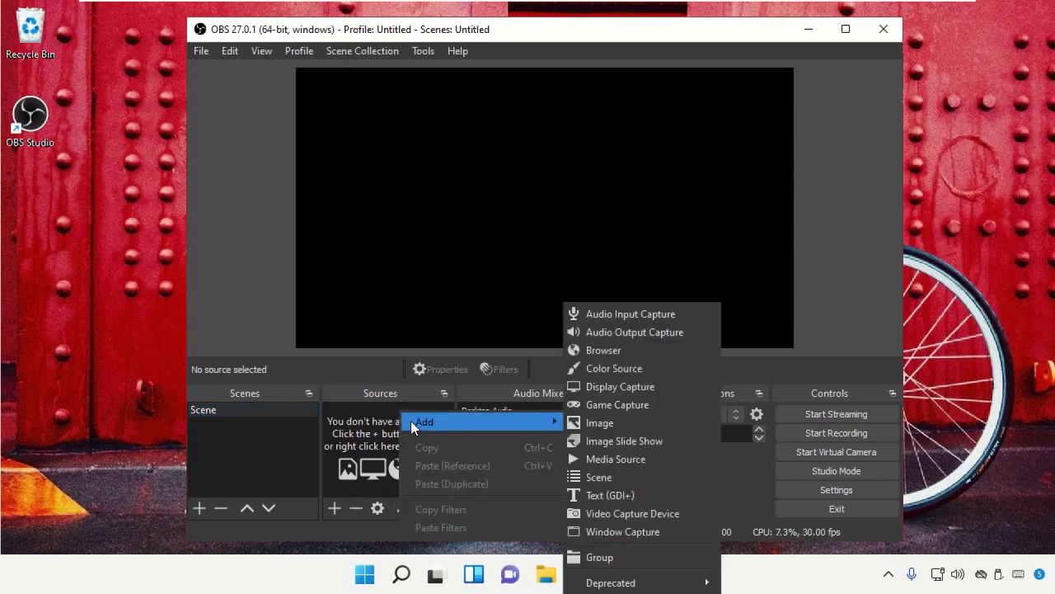
pyautogui.click(624, 390)
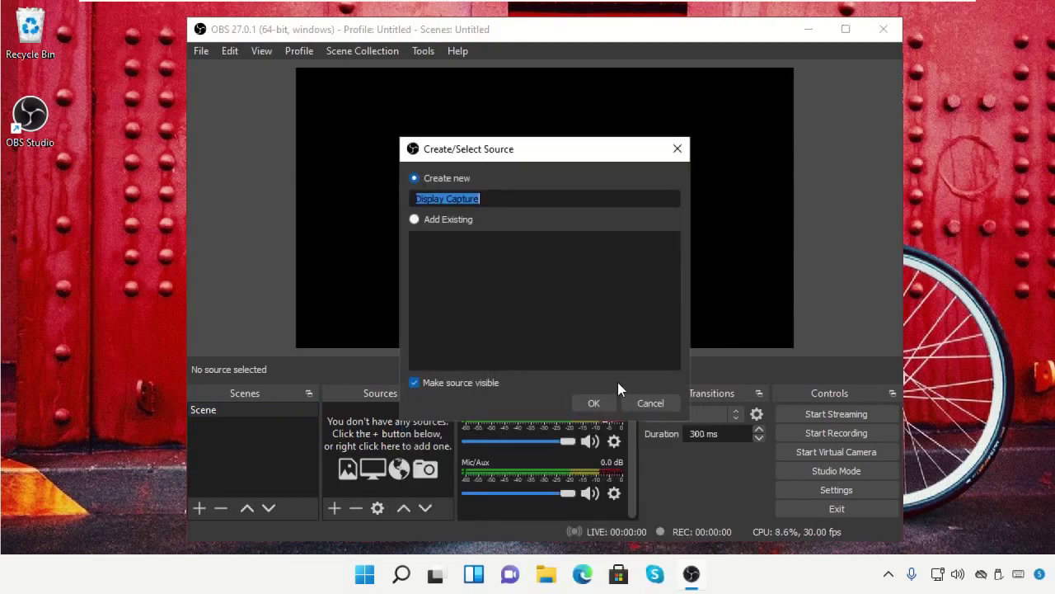
pyautogui.click(602, 403)
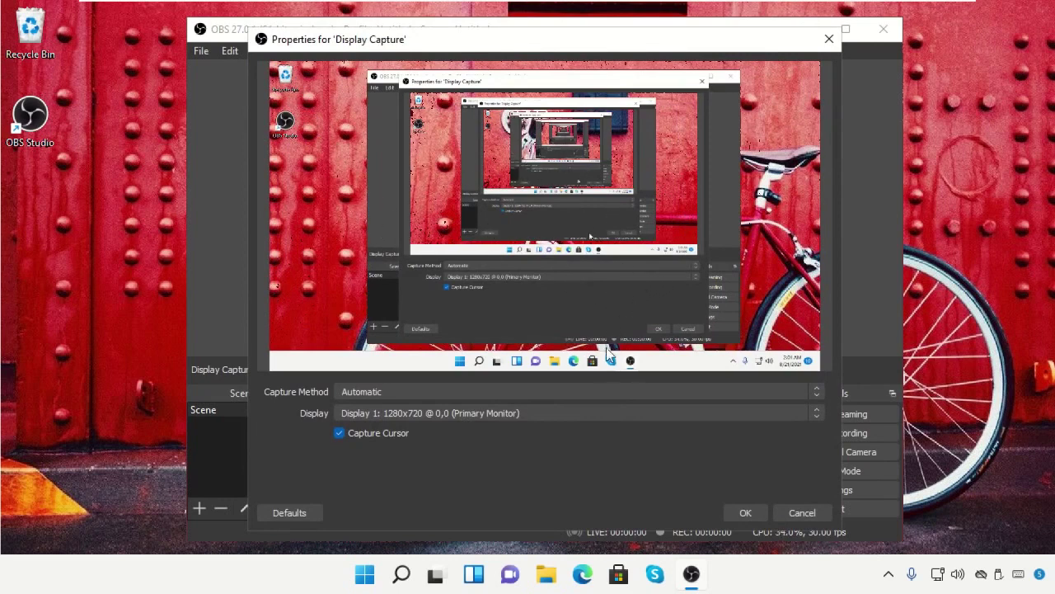
pyautogui.click(600, 392)
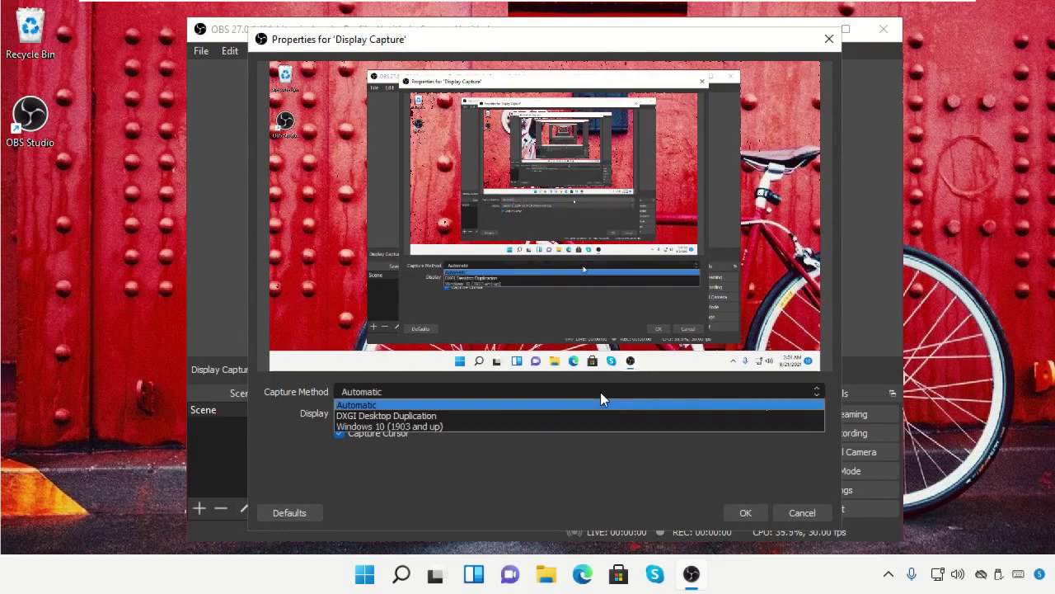
pyautogui.click(600, 391)
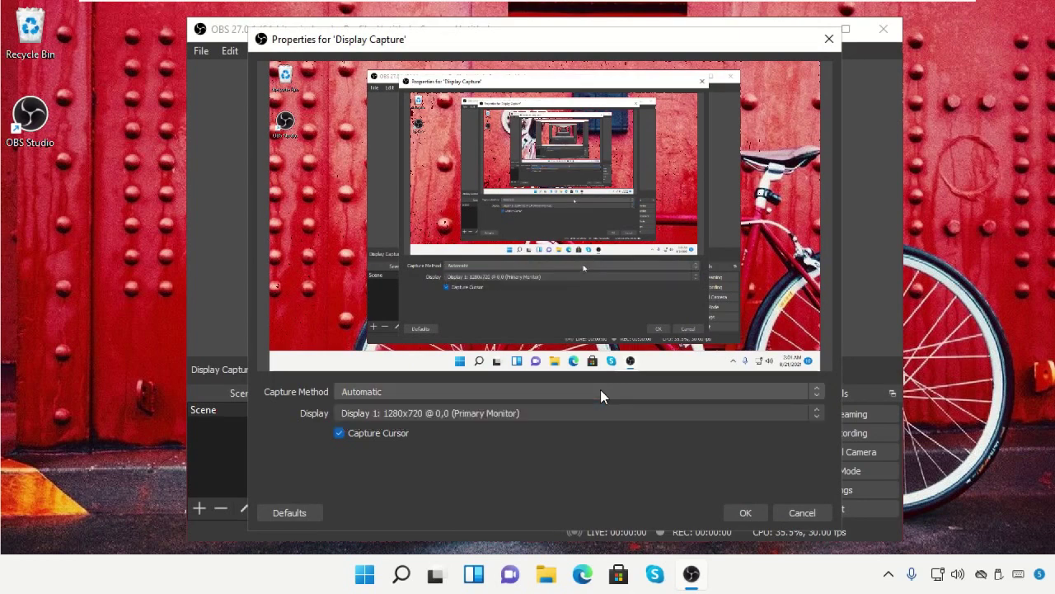
pyautogui.click(746, 513)
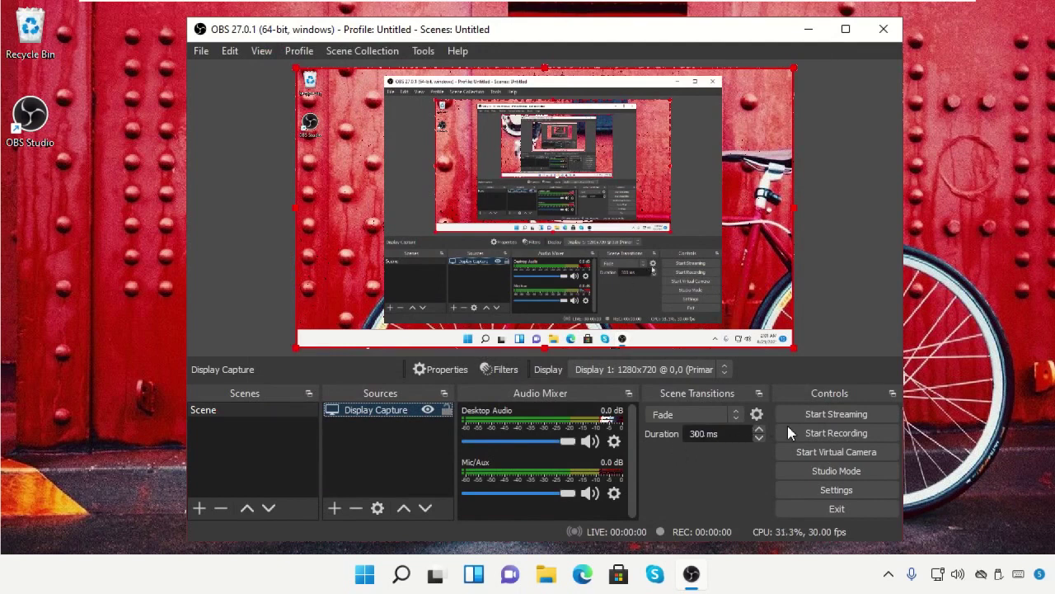
# - Look through the General and Stream settings, and set the output mode to Advanced
pyautogui.click(817, 487)
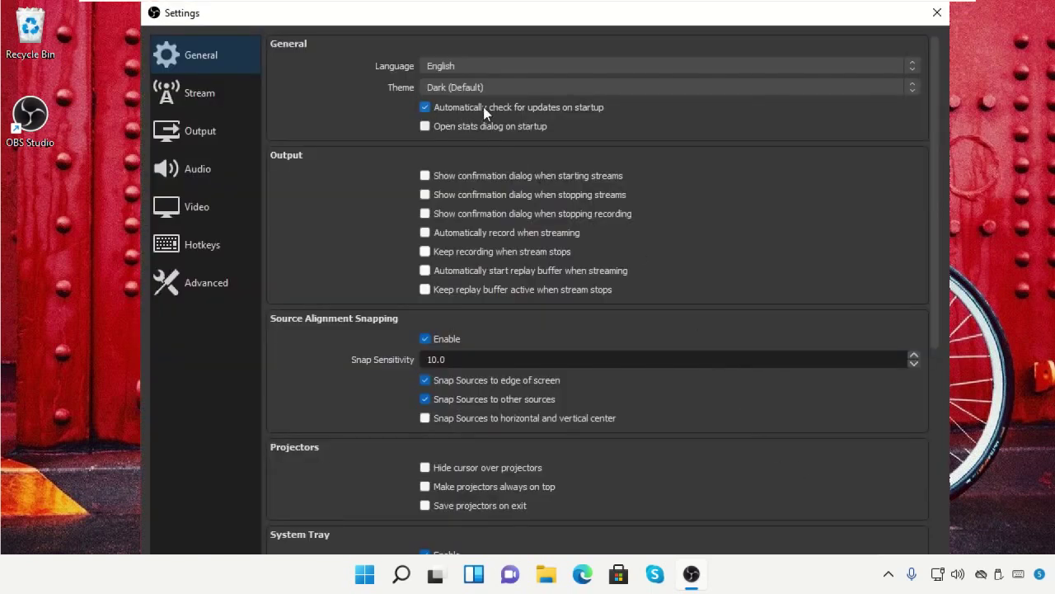
pyautogui.scroll(-1, 605, 147)
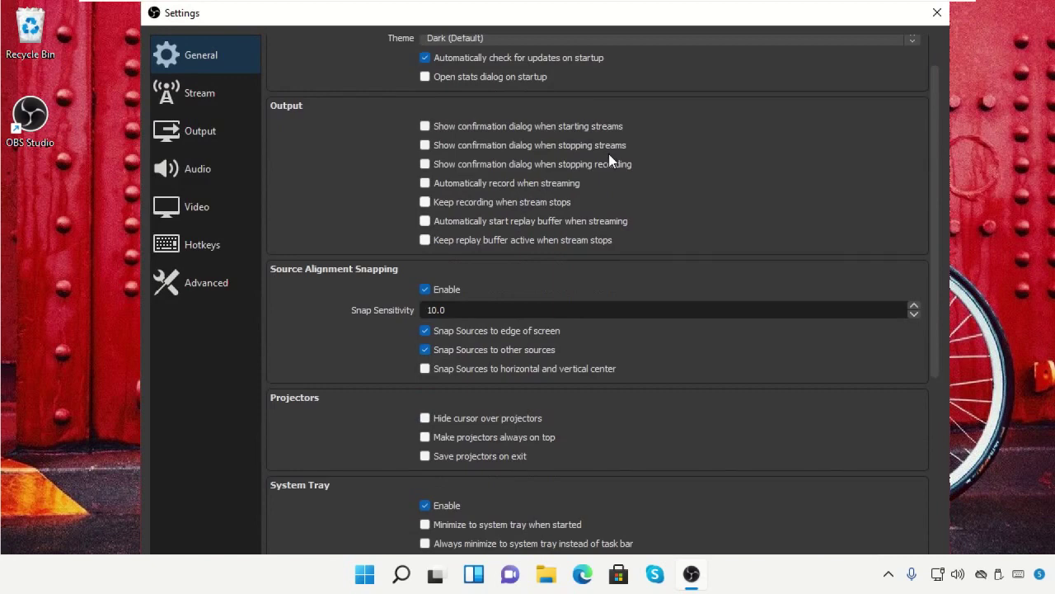
pyautogui.scroll(1, 609, 153)
pyautogui.click(213, 91)
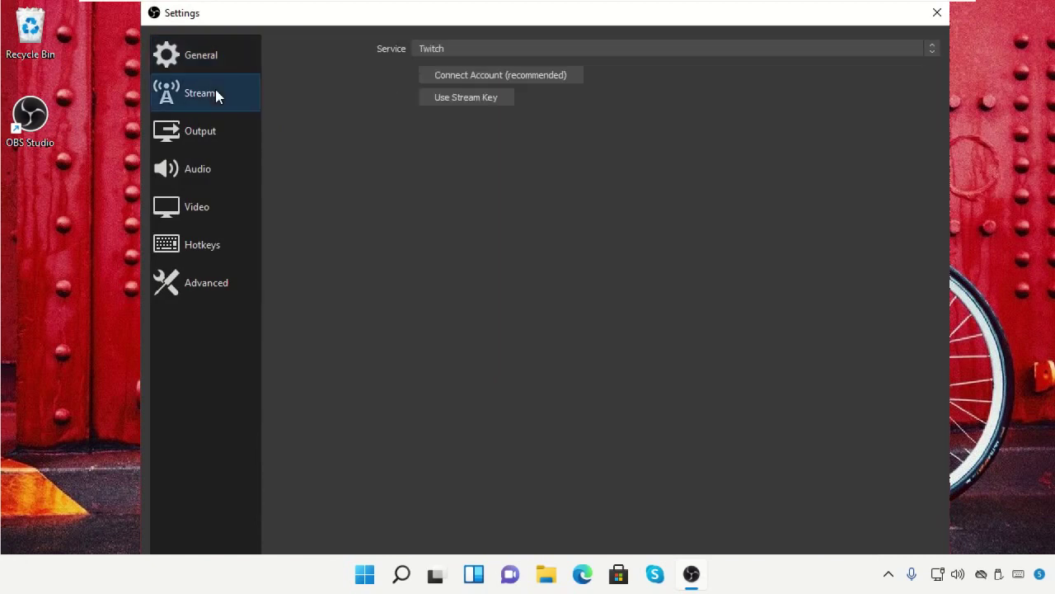
pyautogui.click(214, 142)
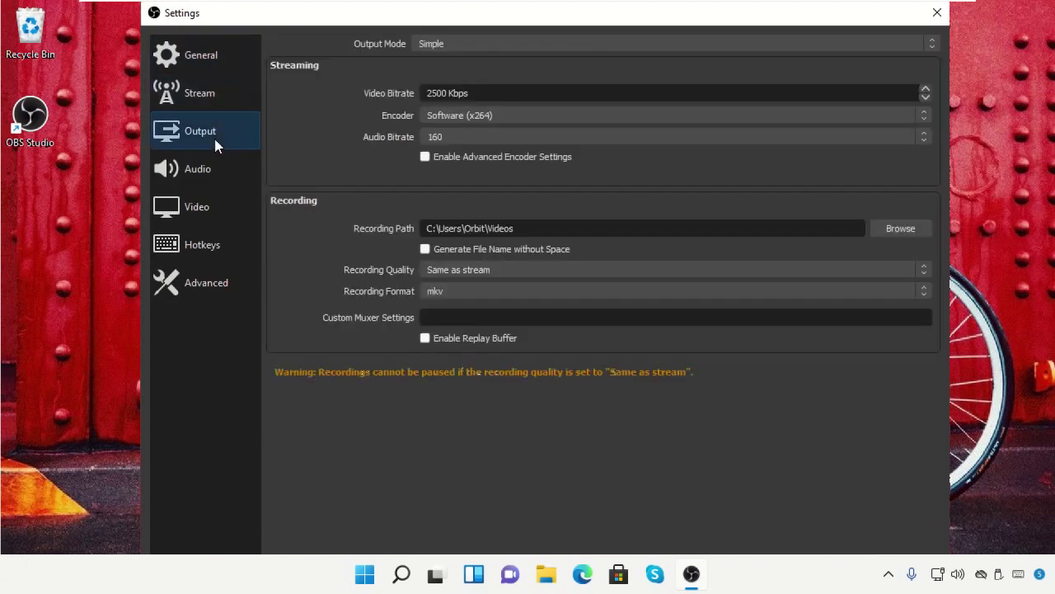
pyautogui.click(712, 47)
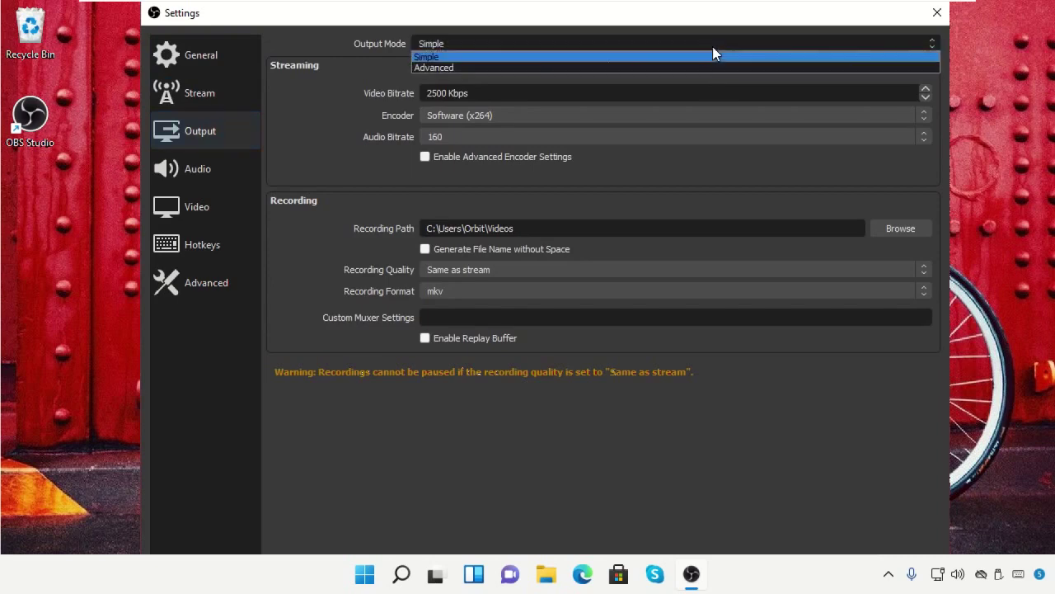
pyautogui.click(708, 63)
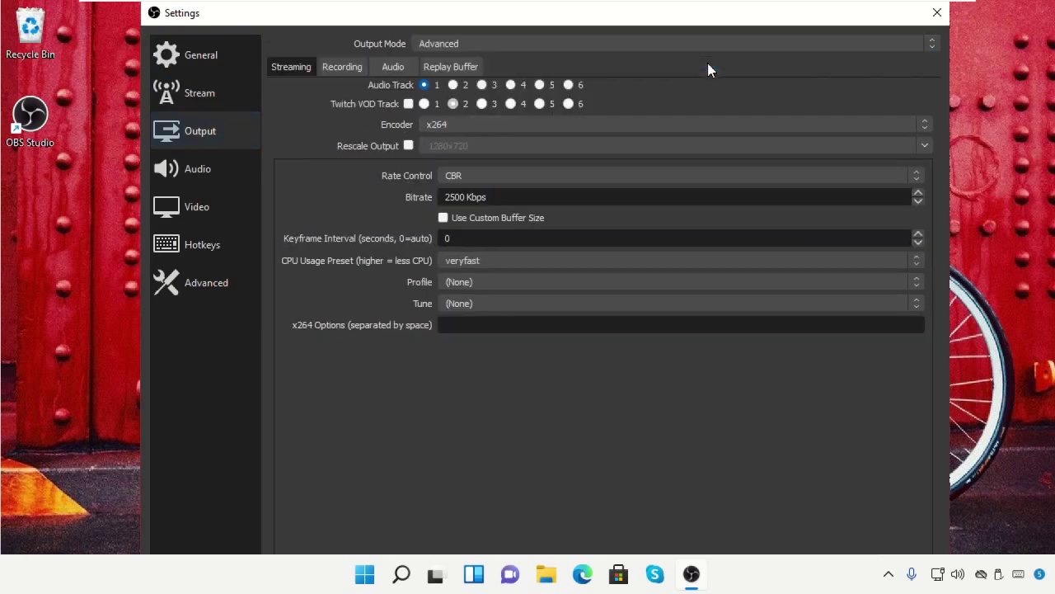
# - In the recording output settings, enable Generate File Name without Space and set the recording path to the Captures folder in Videos
pyautogui.click(342, 67)
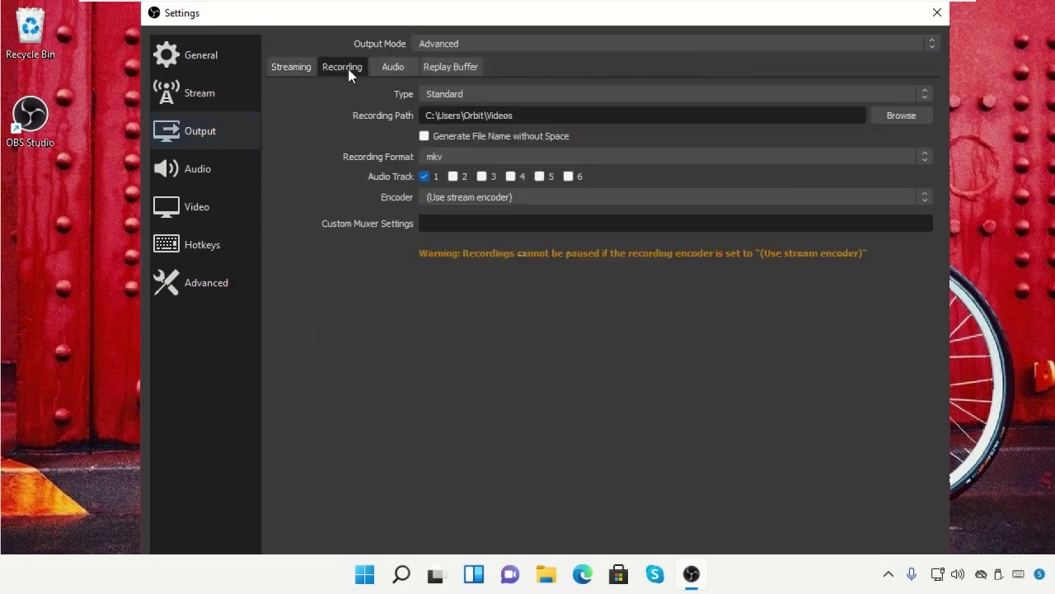
pyautogui.click(505, 96)
pyautogui.click(505, 105)
pyautogui.click(424, 137)
pyautogui.click(901, 116)
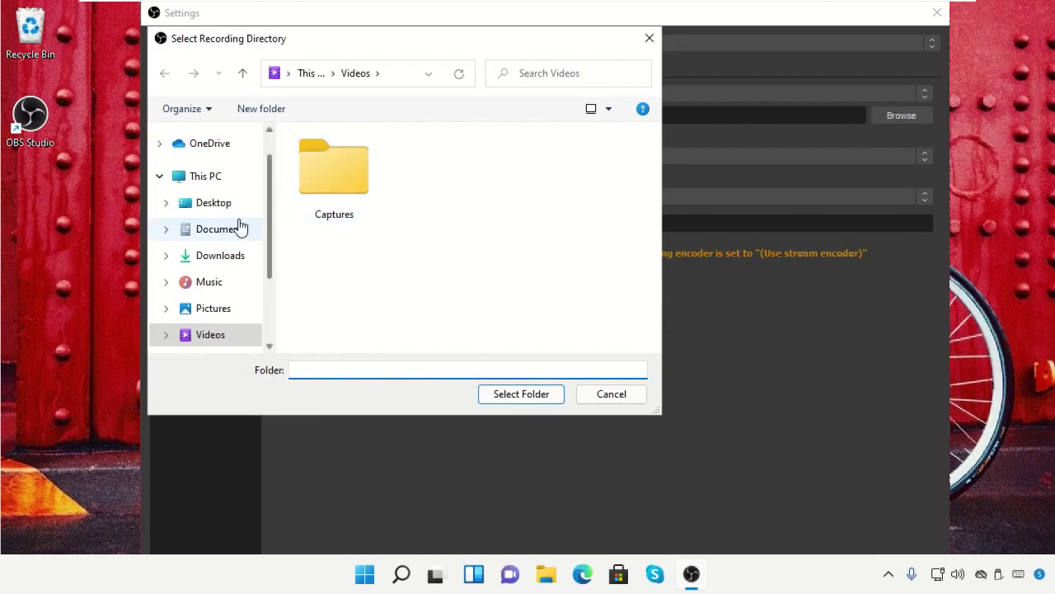
pyautogui.scroll(-1, 228, 242)
pyautogui.click(224, 302)
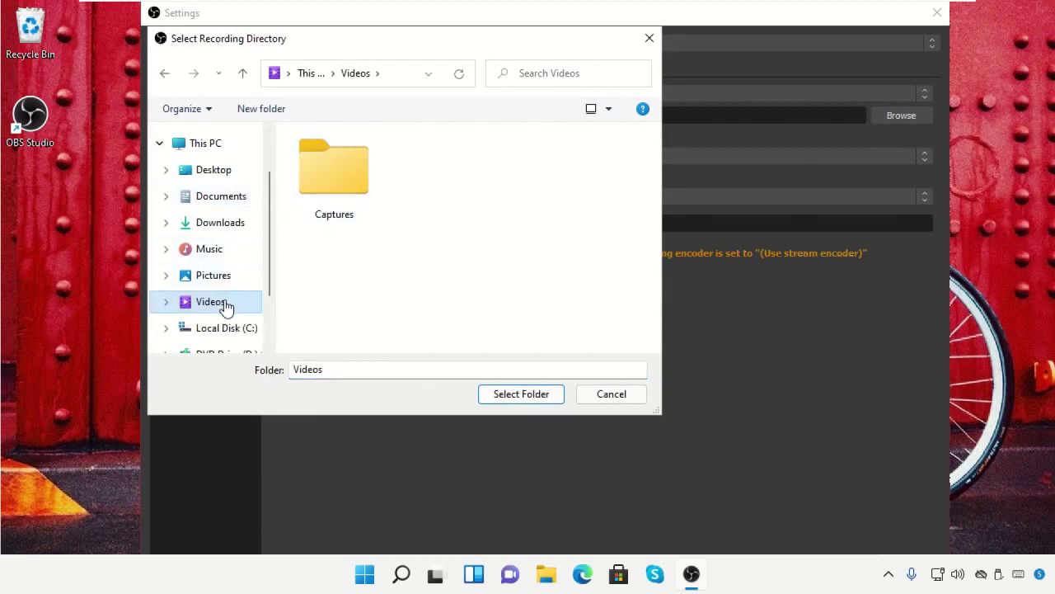
pyautogui.click(363, 167)
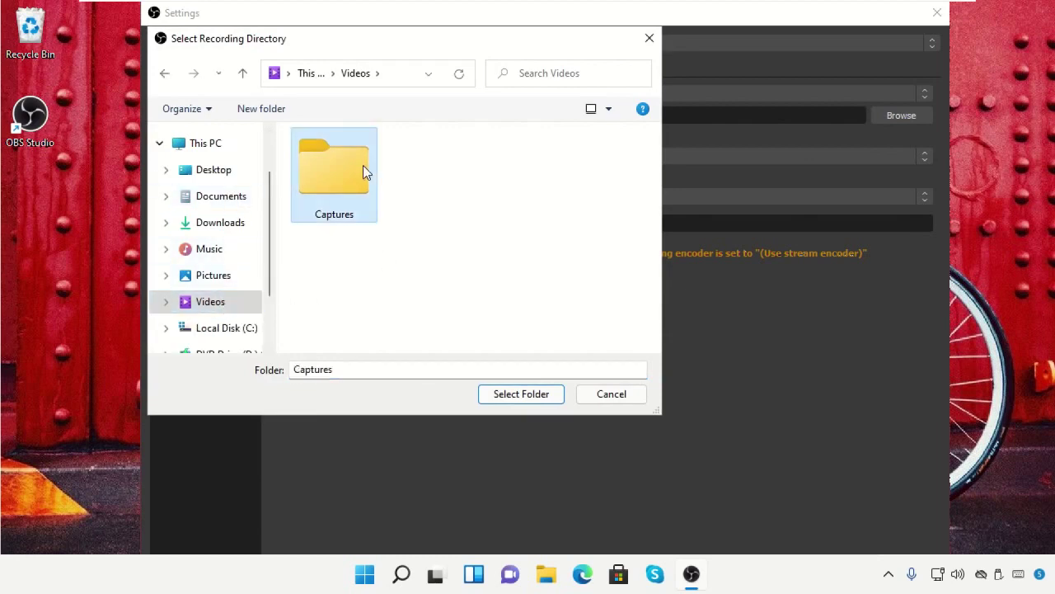
pyautogui.click(523, 394)
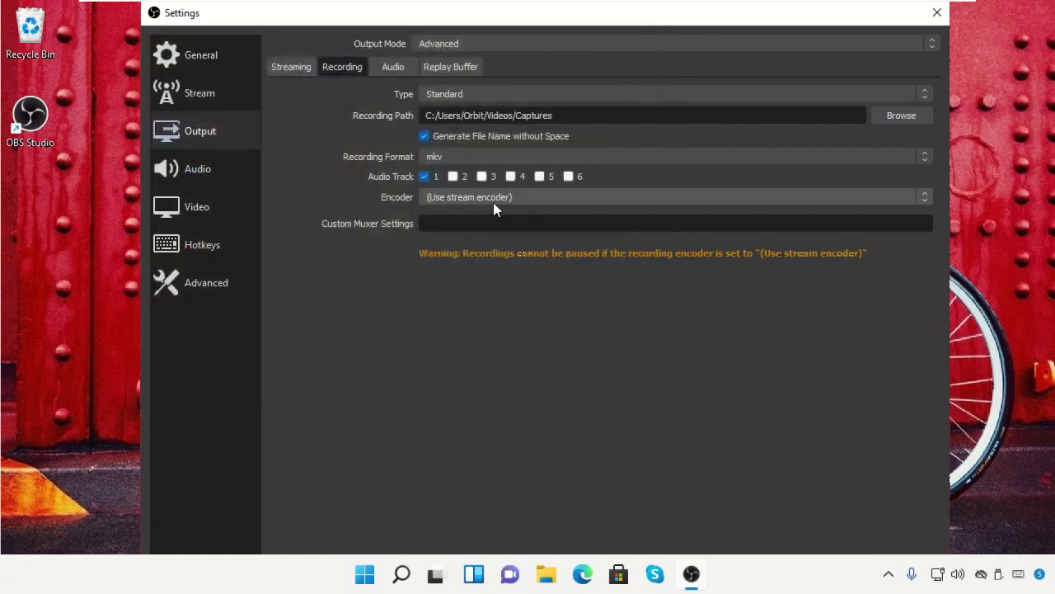
# - Keep the recording encoder on (Use stream encoder) and set the recording format to mp4
pyautogui.click(493, 201)
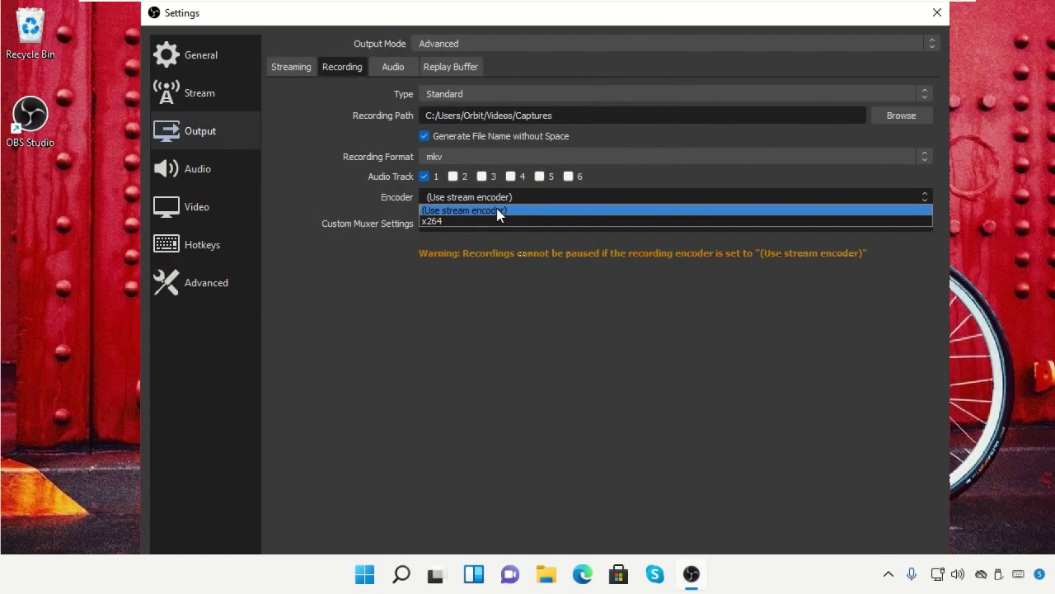
pyautogui.click(497, 211)
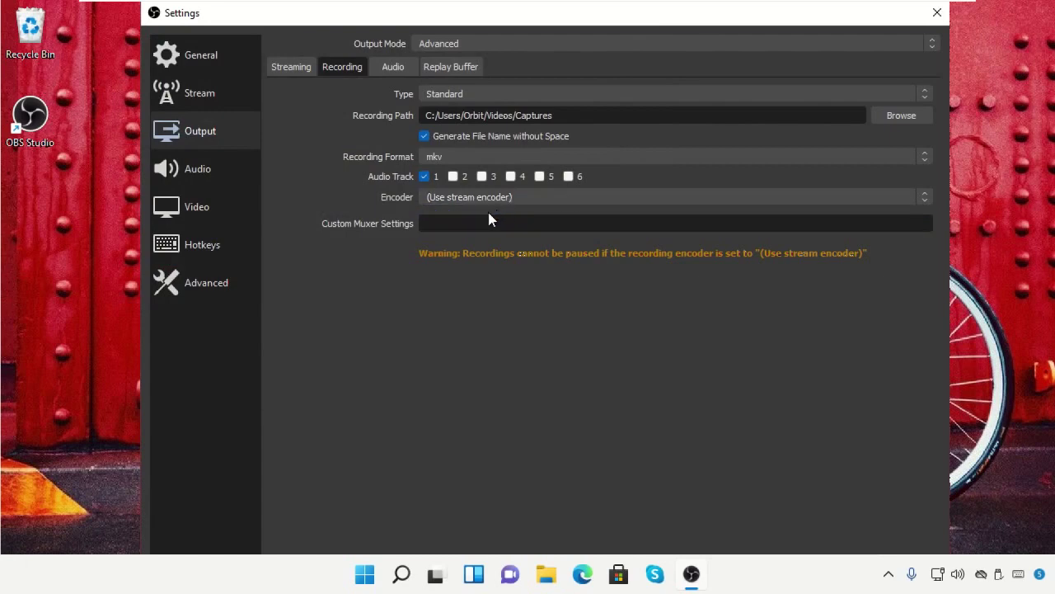
pyautogui.click(511, 156)
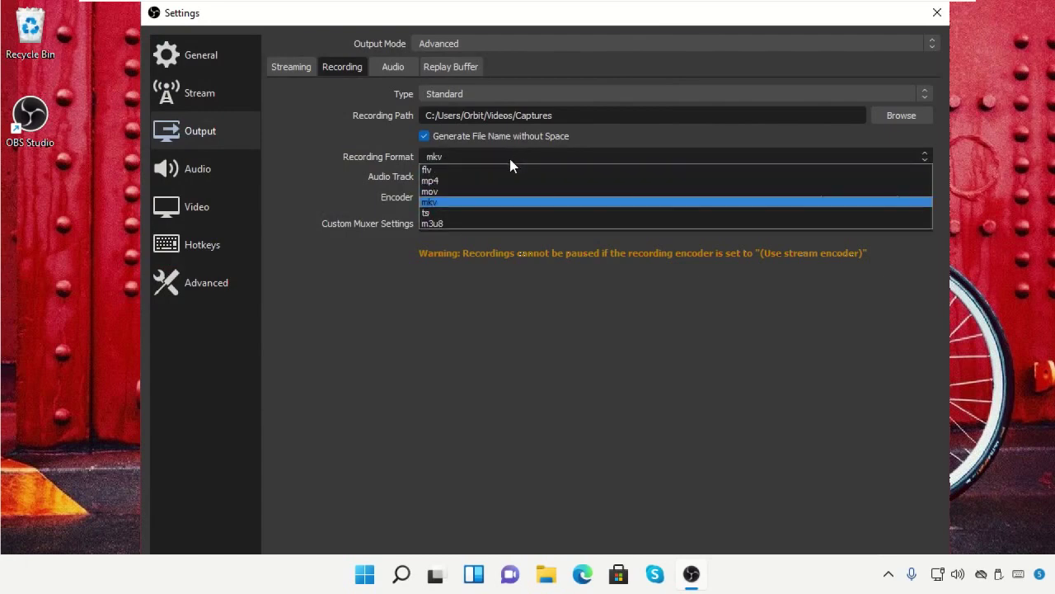
pyautogui.click(505, 183)
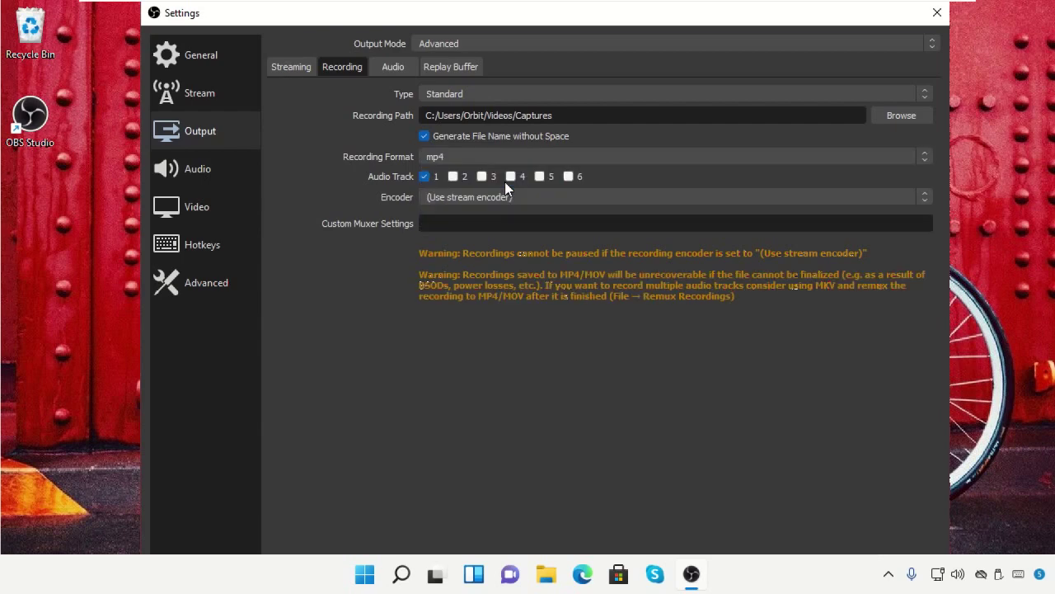
# - Set the Mic/Auxiliary Audio device to Microphone (High Definition Audio Device)
pyautogui.click(214, 168)
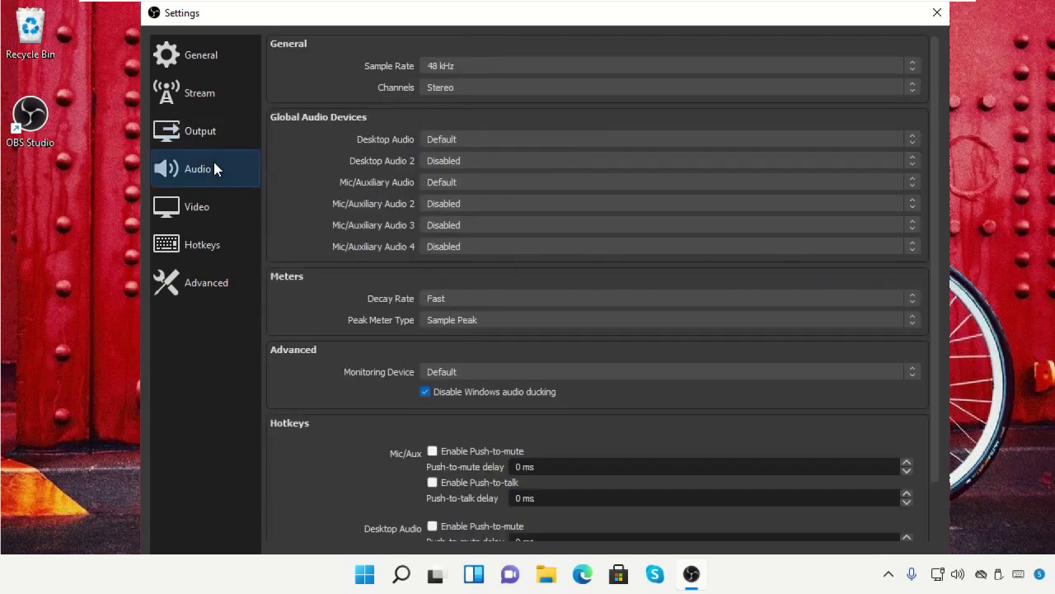
pyautogui.click(507, 182)
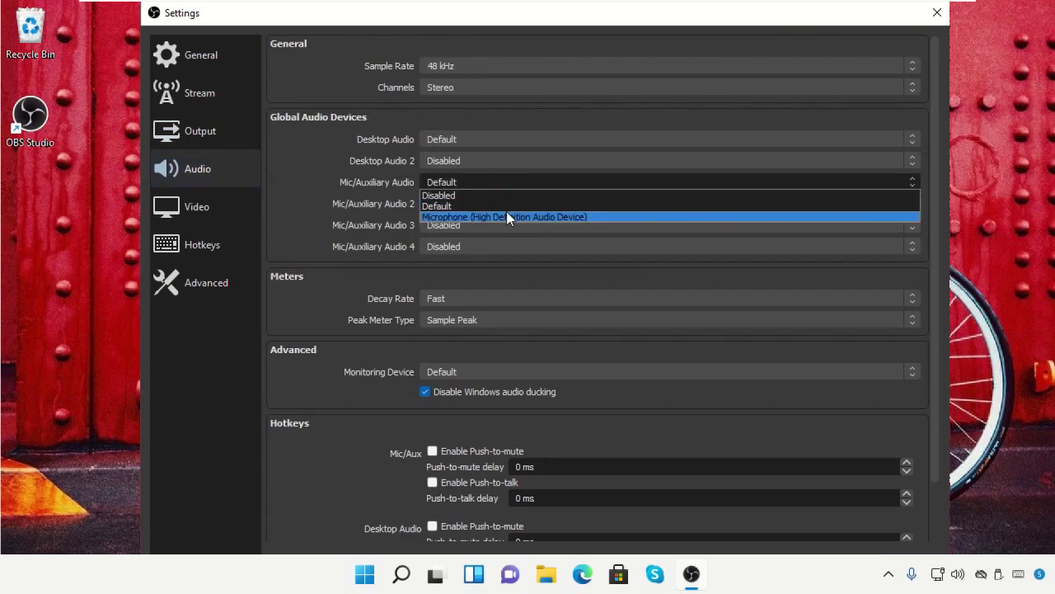
pyautogui.click(506, 216)
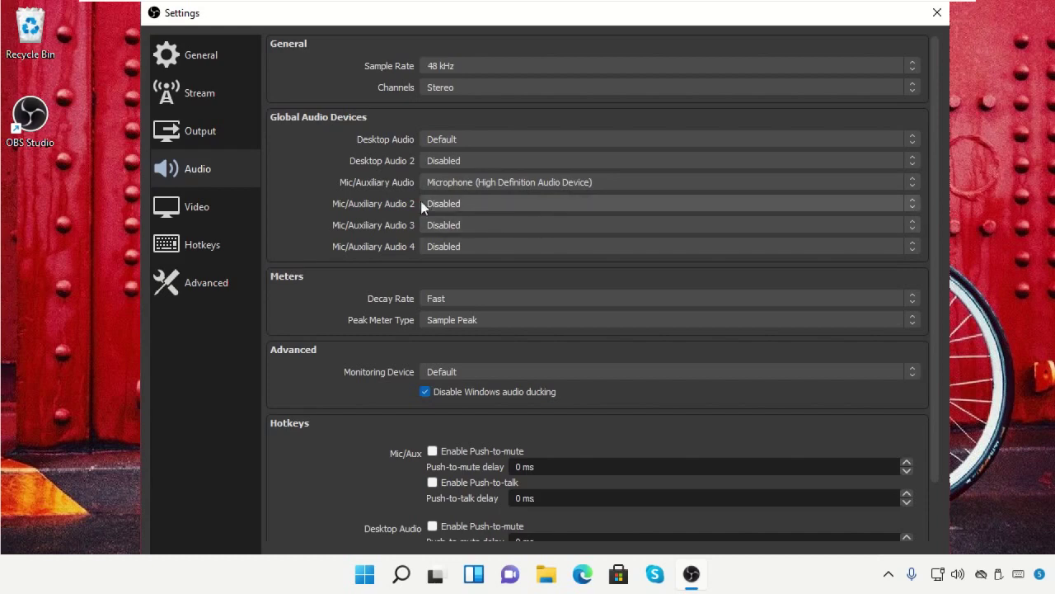
# - Review the video resolution and FPS settings, then apply all changes and close the settings
pyautogui.click(216, 207)
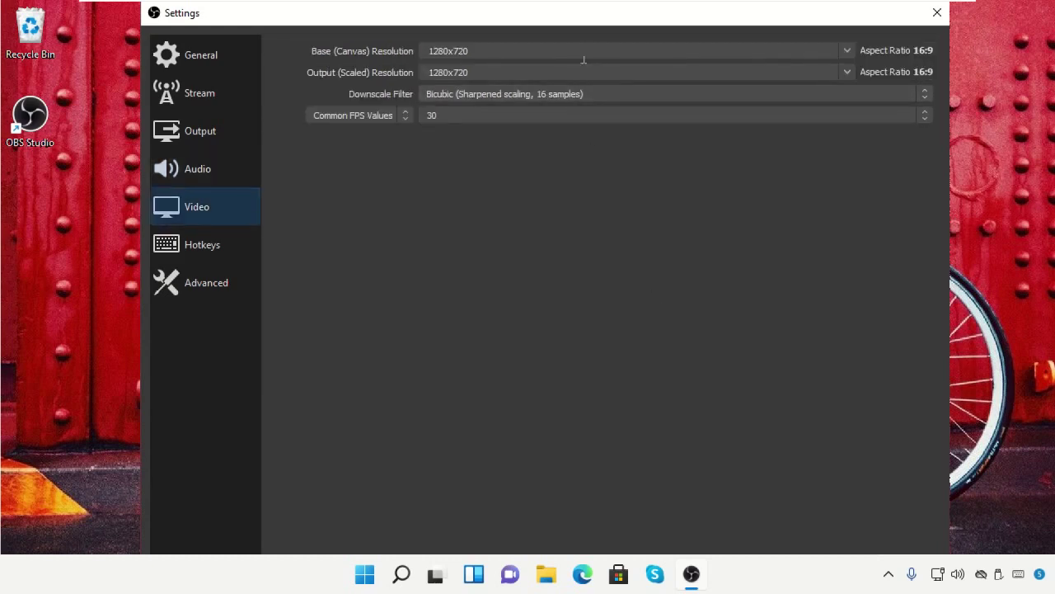
pyautogui.moveTo(592, 4)
pyautogui.mouseDown()
pyautogui.moveTo(596, 52)
pyautogui.moveTo(593, 9)
pyautogui.moveTo(596, 20)
pyautogui.mouseUp()
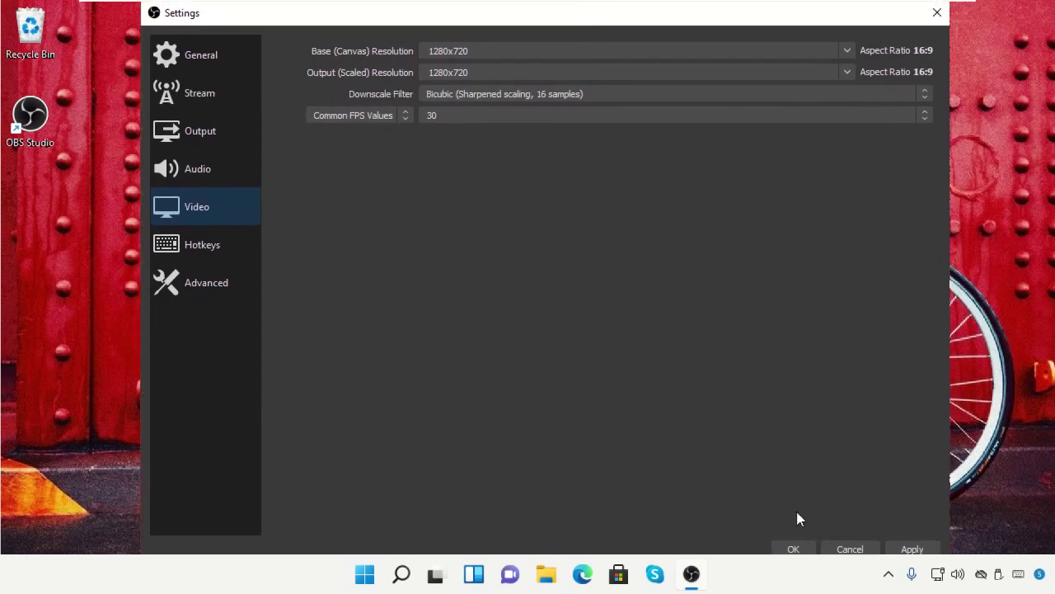
pyautogui.click(899, 549)
pyautogui.click(790, 546)
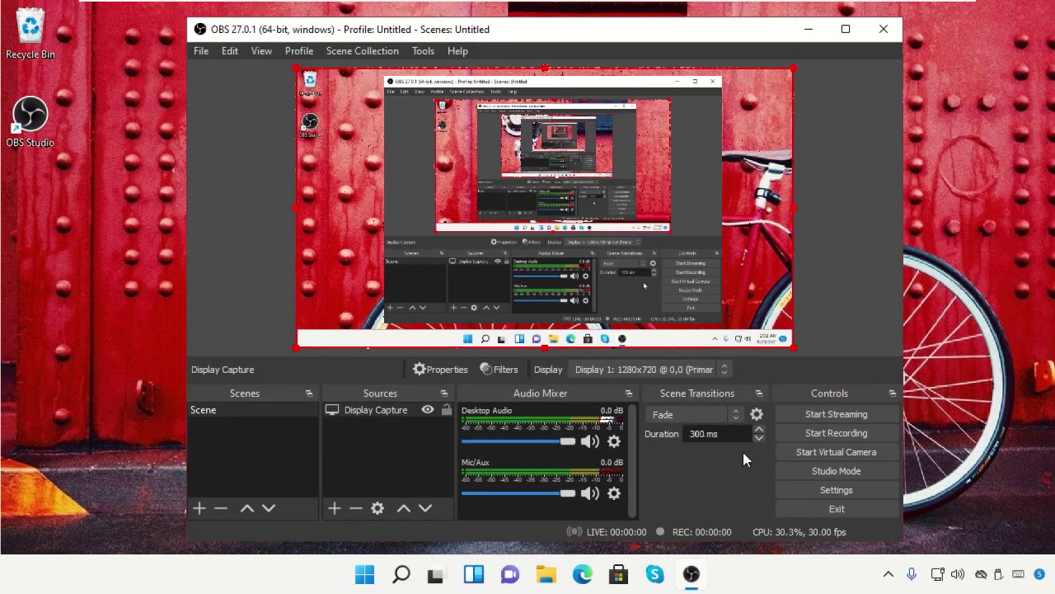
# - Start recording the display and minimize the OBS Studio window
pyautogui.click(816, 435)
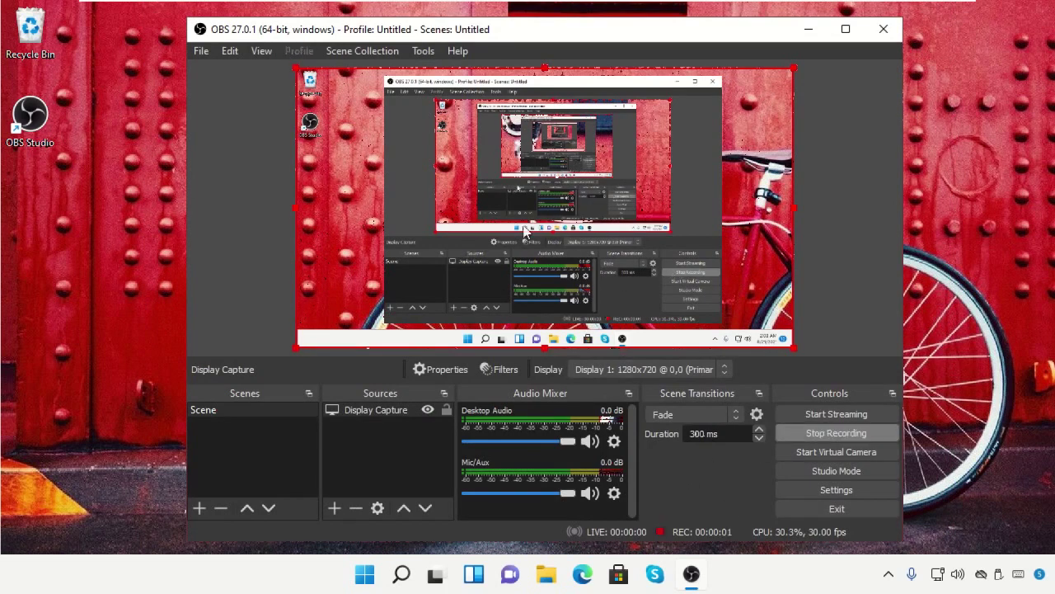
pyautogui.click(808, 30)
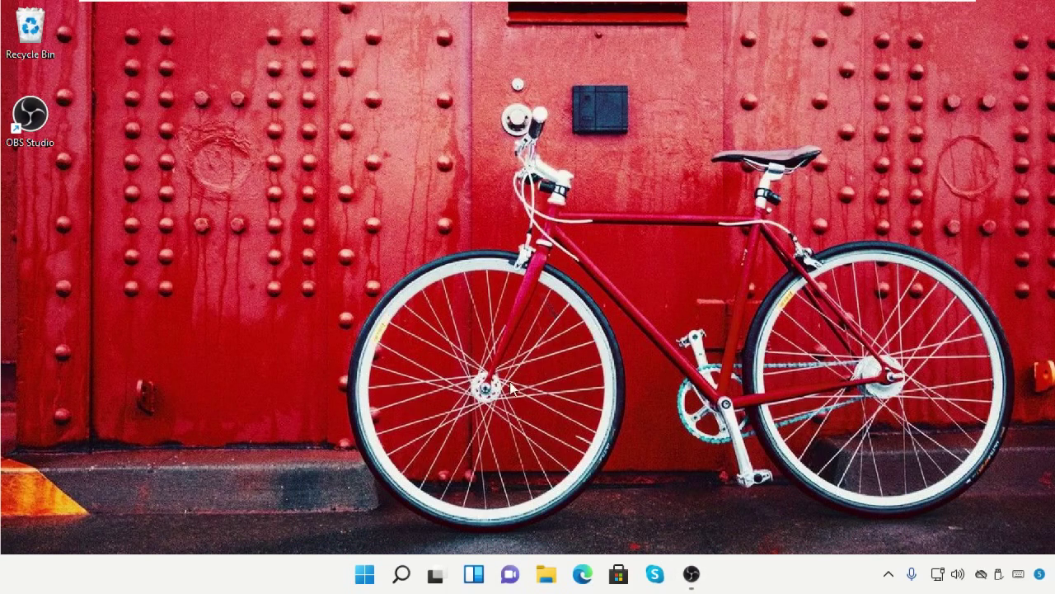
# - Check the Captures folder in Videos for the recording file, close File Explorer and bring OBS Studio back up
pyautogui.click(546, 573)
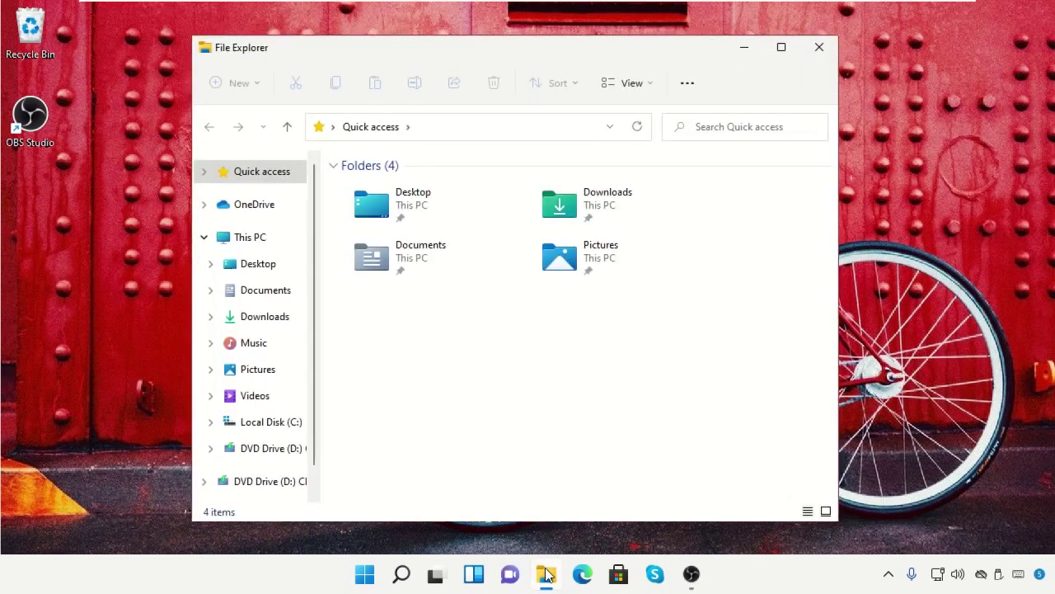
pyautogui.click(257, 398)
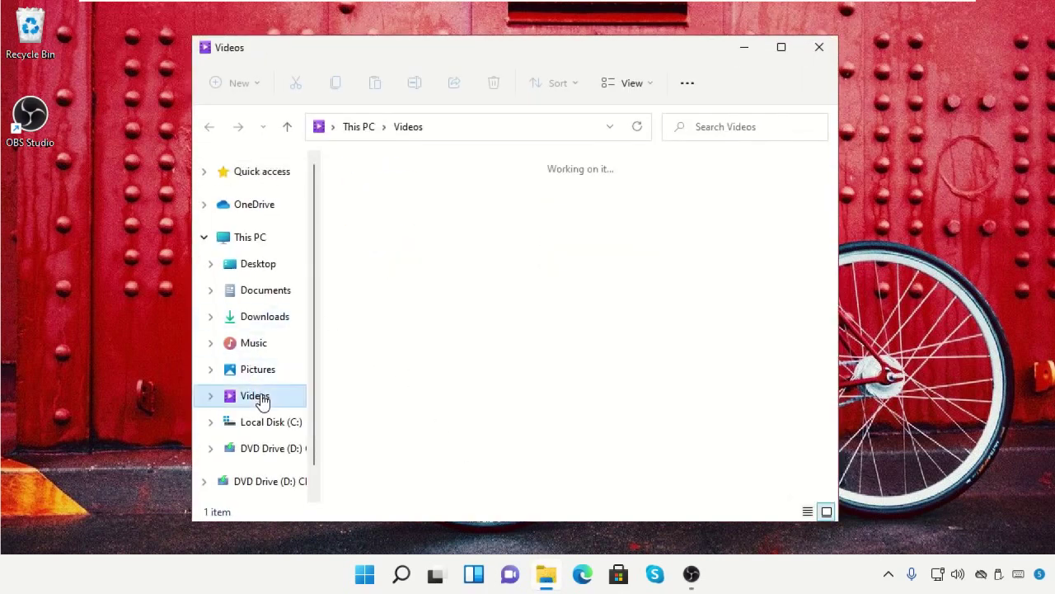
pyautogui.click(360, 234)
pyautogui.doubleClick(360, 229)
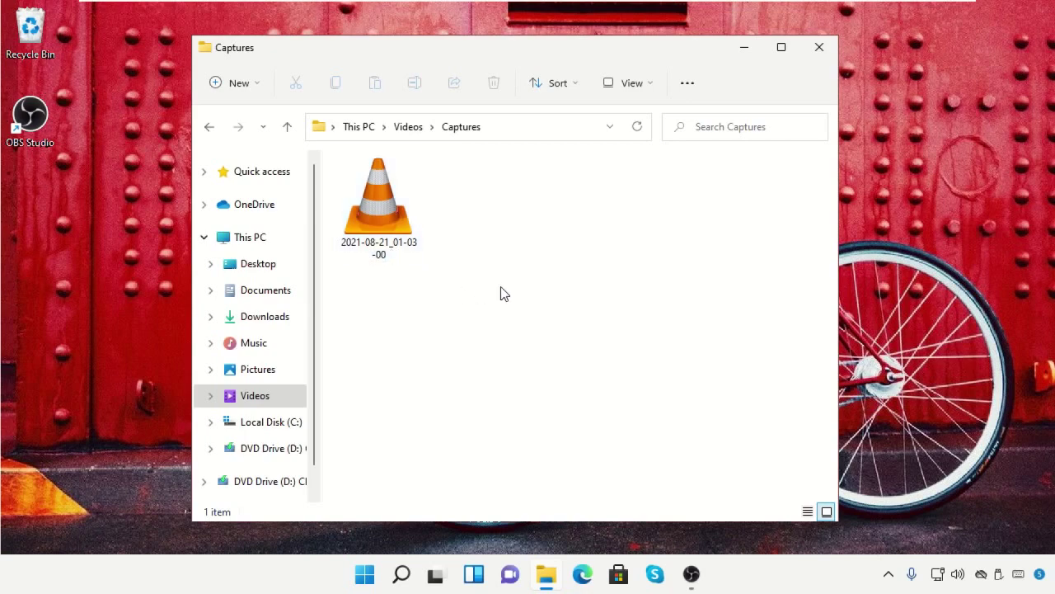
pyautogui.click(819, 47)
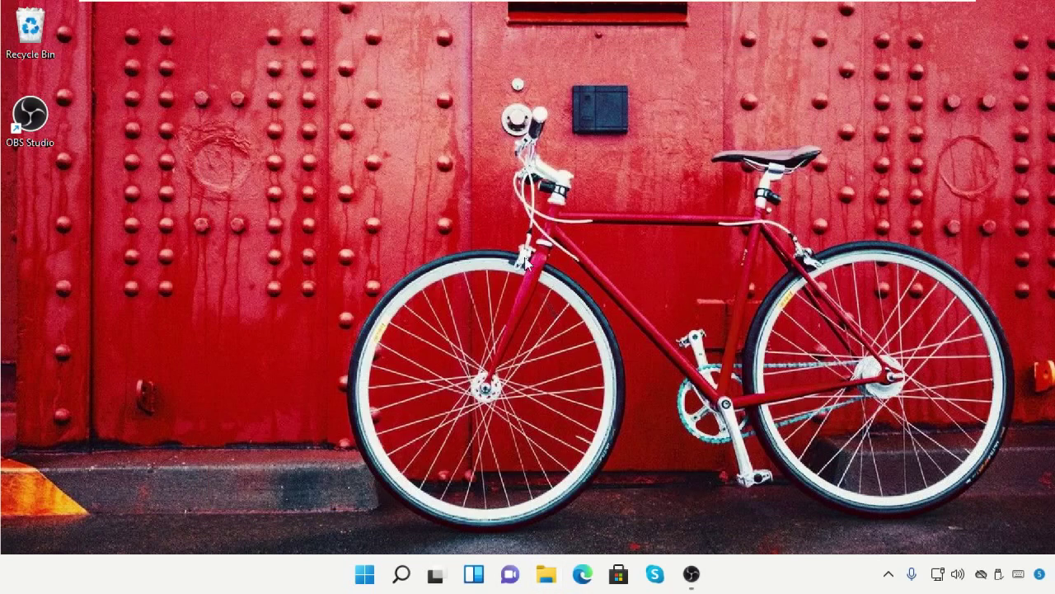
pyautogui.click(690, 574)
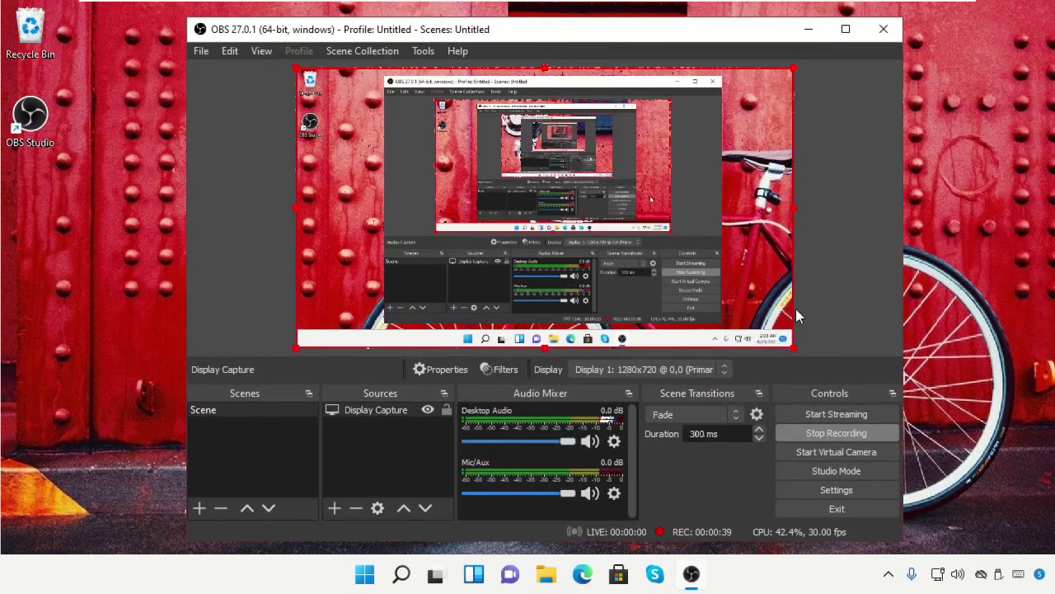
# - Stop the screen recording, minimize OBS Studio and open the Captures folder inside Videos in File Explorer
pyautogui.click(829, 435)
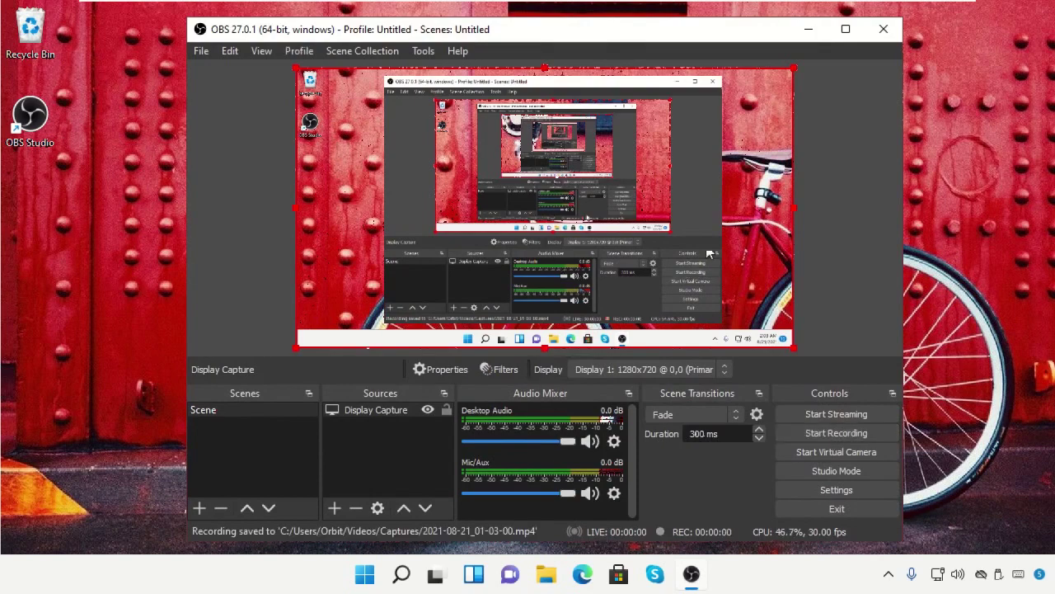
pyautogui.click(809, 29)
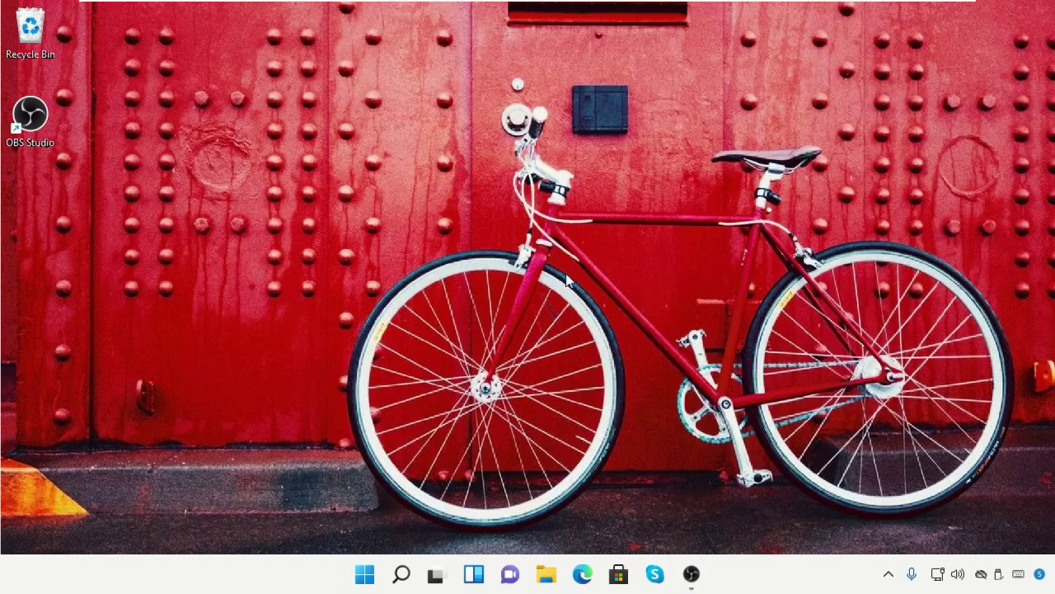
pyautogui.click(546, 573)
pyautogui.click(280, 400)
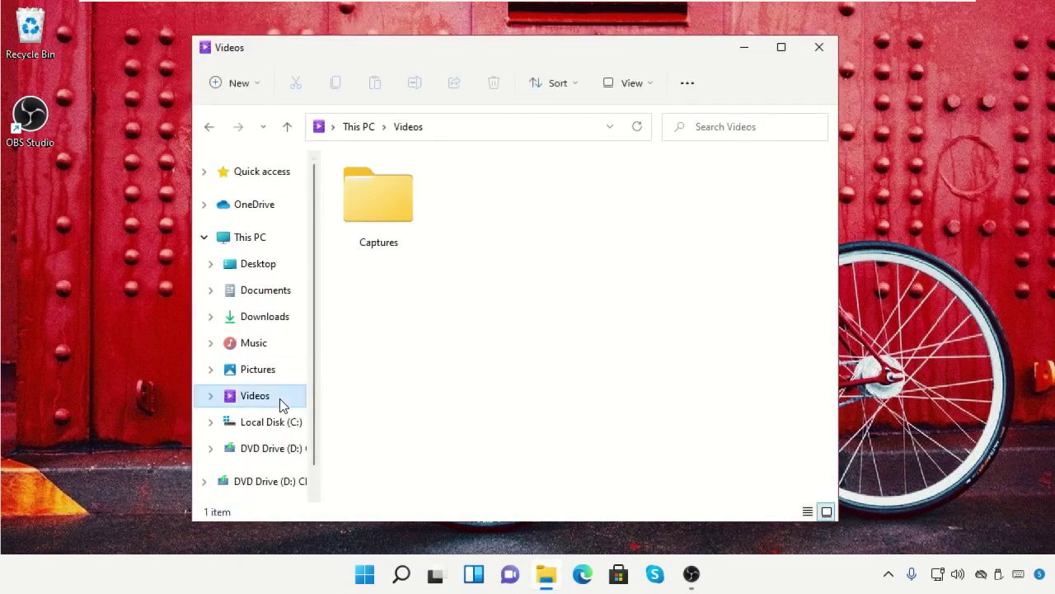
pyautogui.click(399, 211)
pyautogui.doubleClick(402, 212)
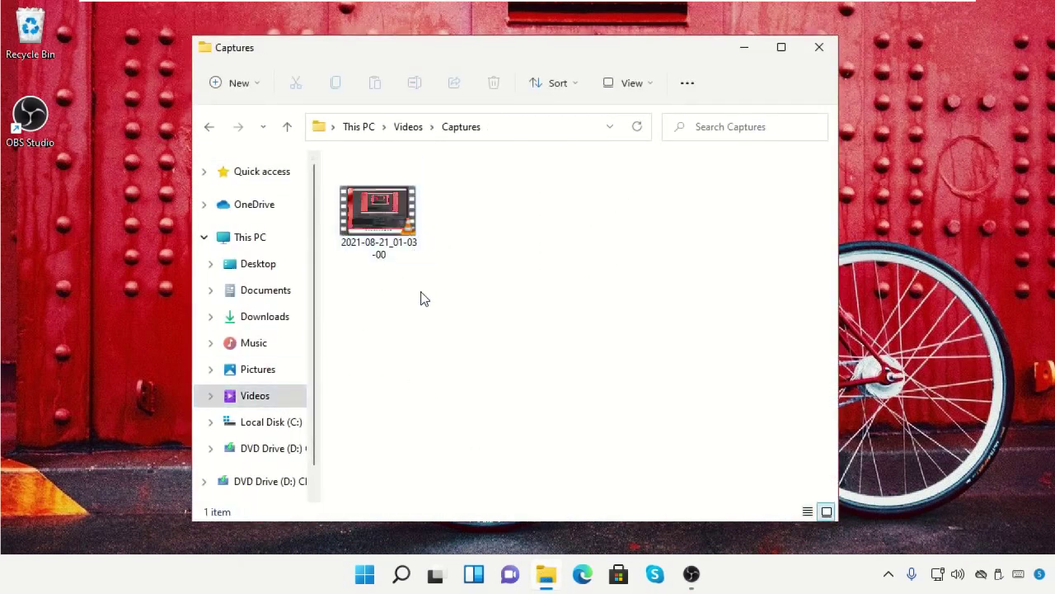
# - Play the recording 2021-08-21_01-03-00 in VLC media player, skip ahead in it, and close the player and File Explorer
pyautogui.click(399, 224)
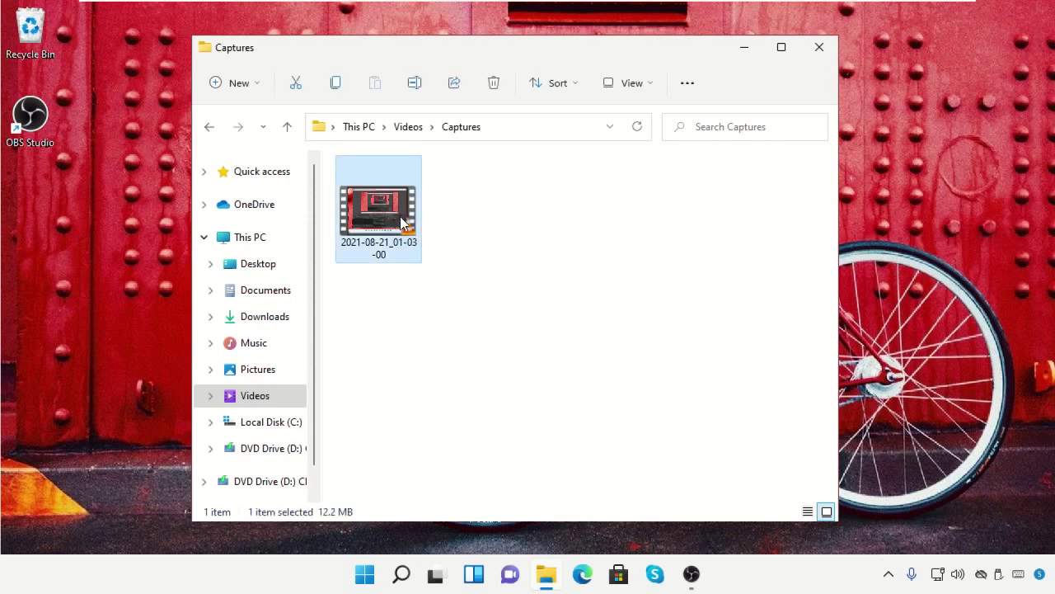
pyautogui.doubleClick(400, 216)
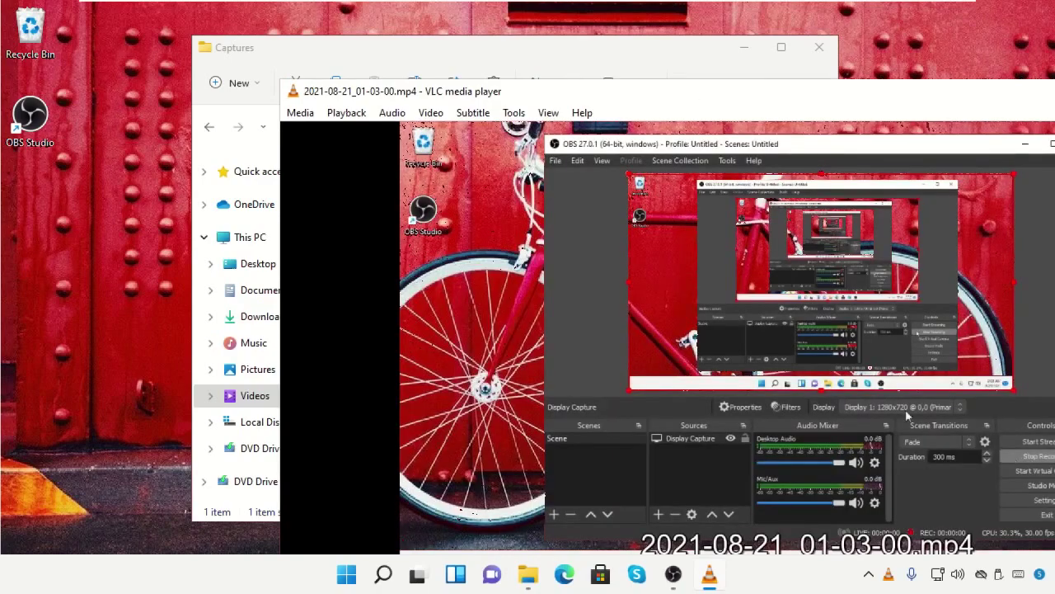
pyautogui.moveTo(691, 94); pyautogui.dragTo(409, 28)
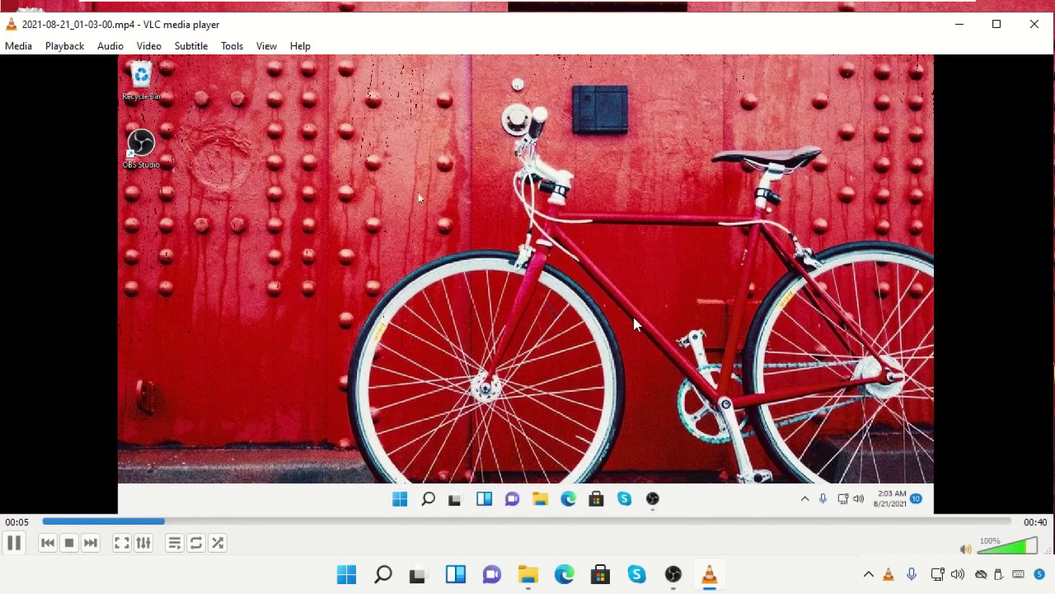
pyautogui.click(376, 522)
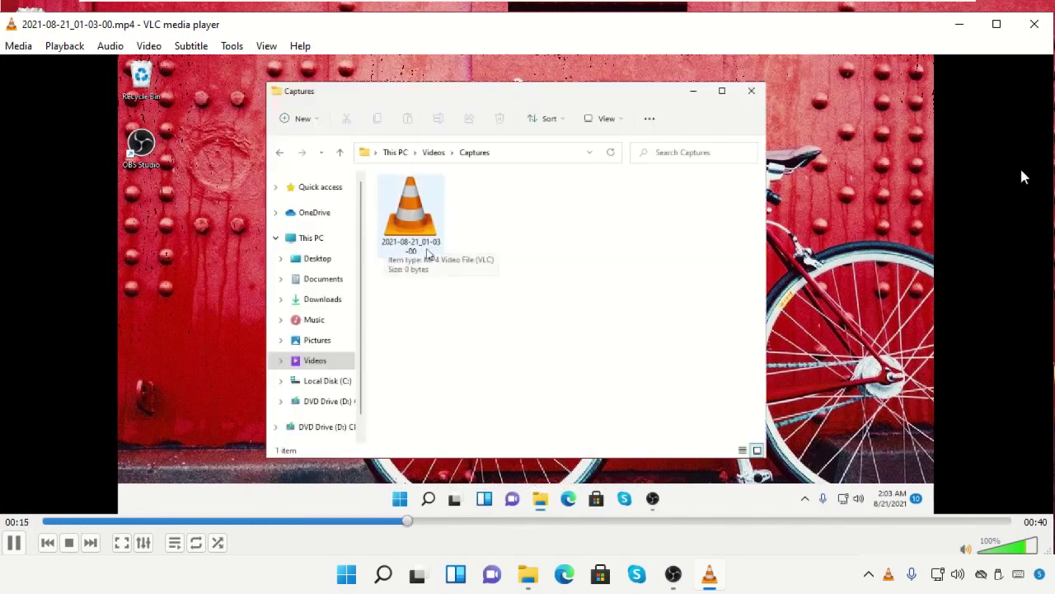
pyautogui.click(1035, 24)
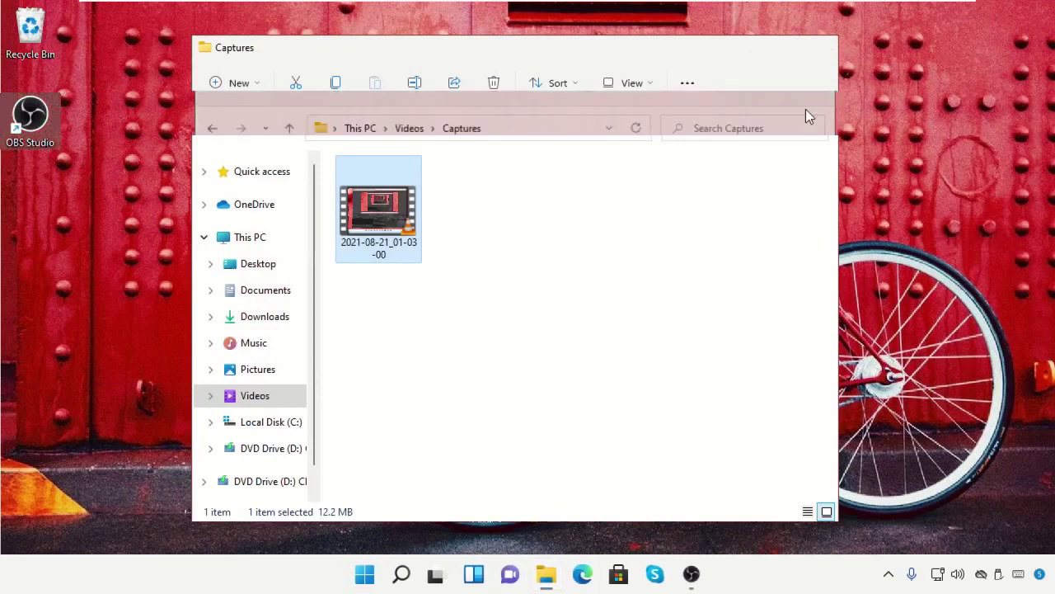
pyautogui.click(819, 47)
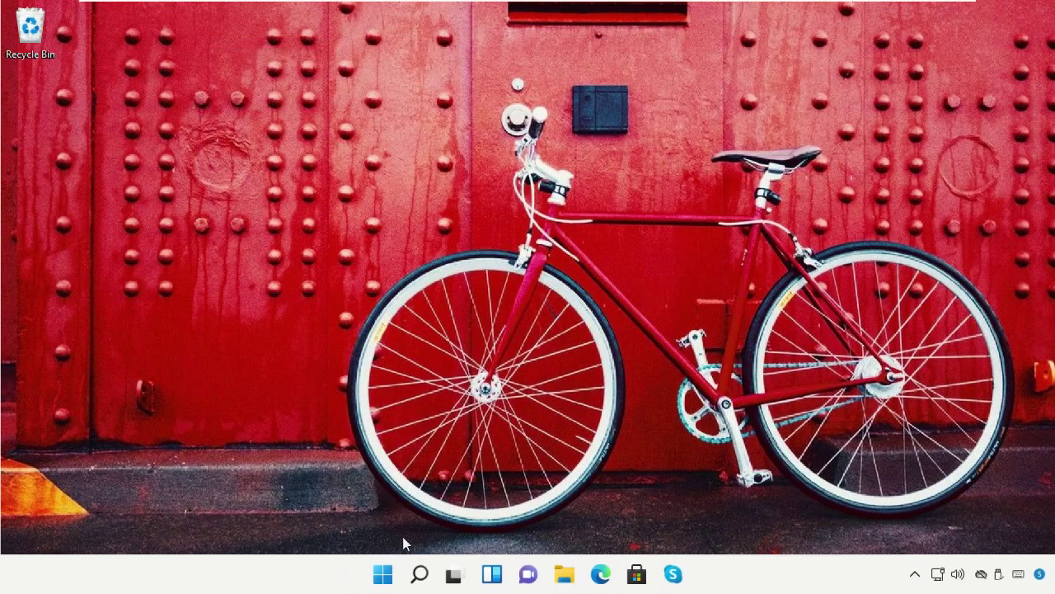
# - Restart the computer from the Windows power options
pyautogui.click(381, 574)
pyautogui.click(734, 519)
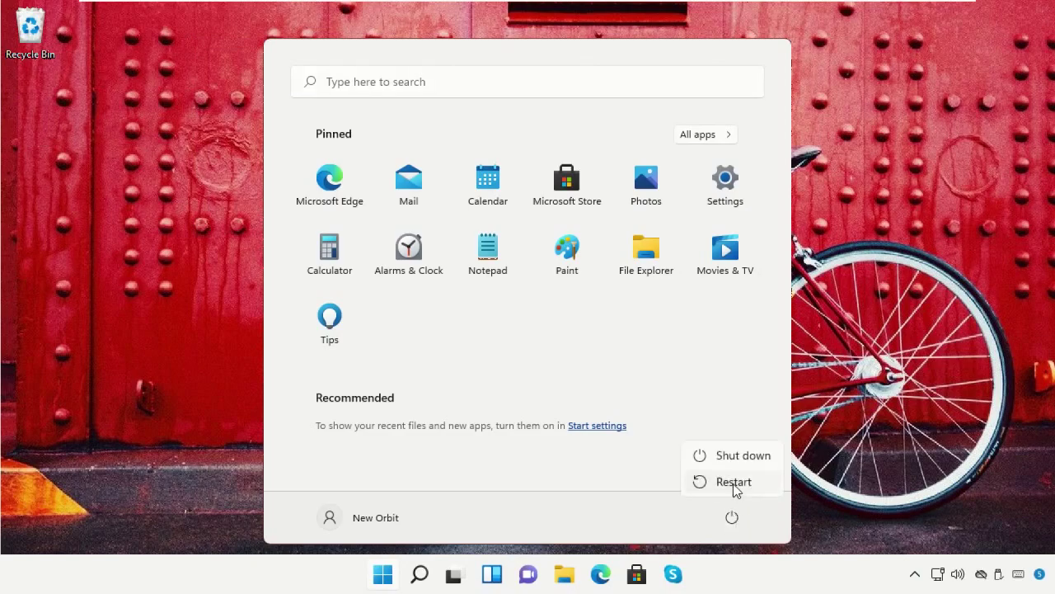
pyautogui.click(734, 483)
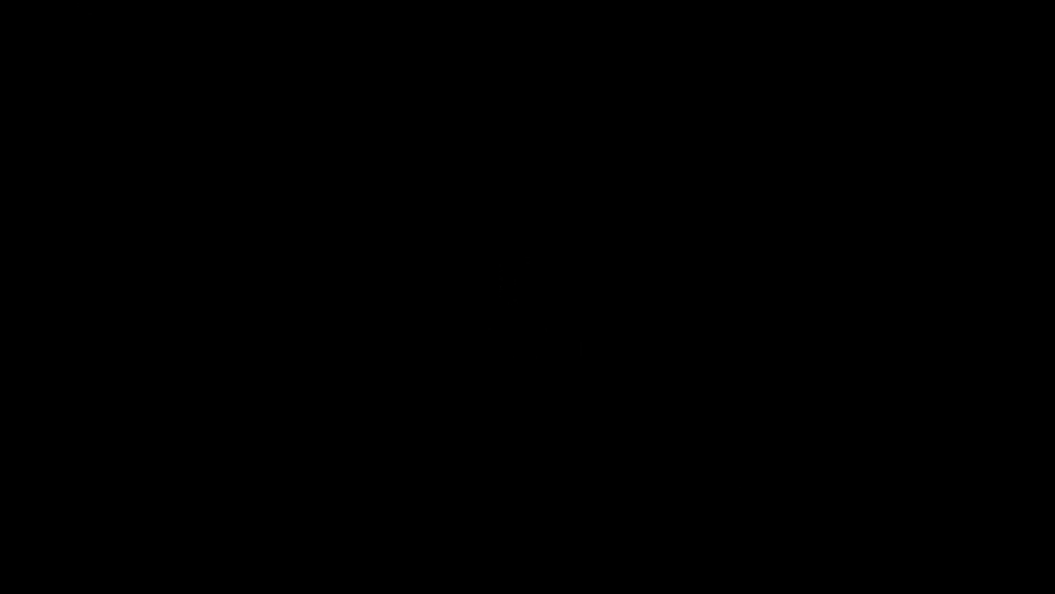